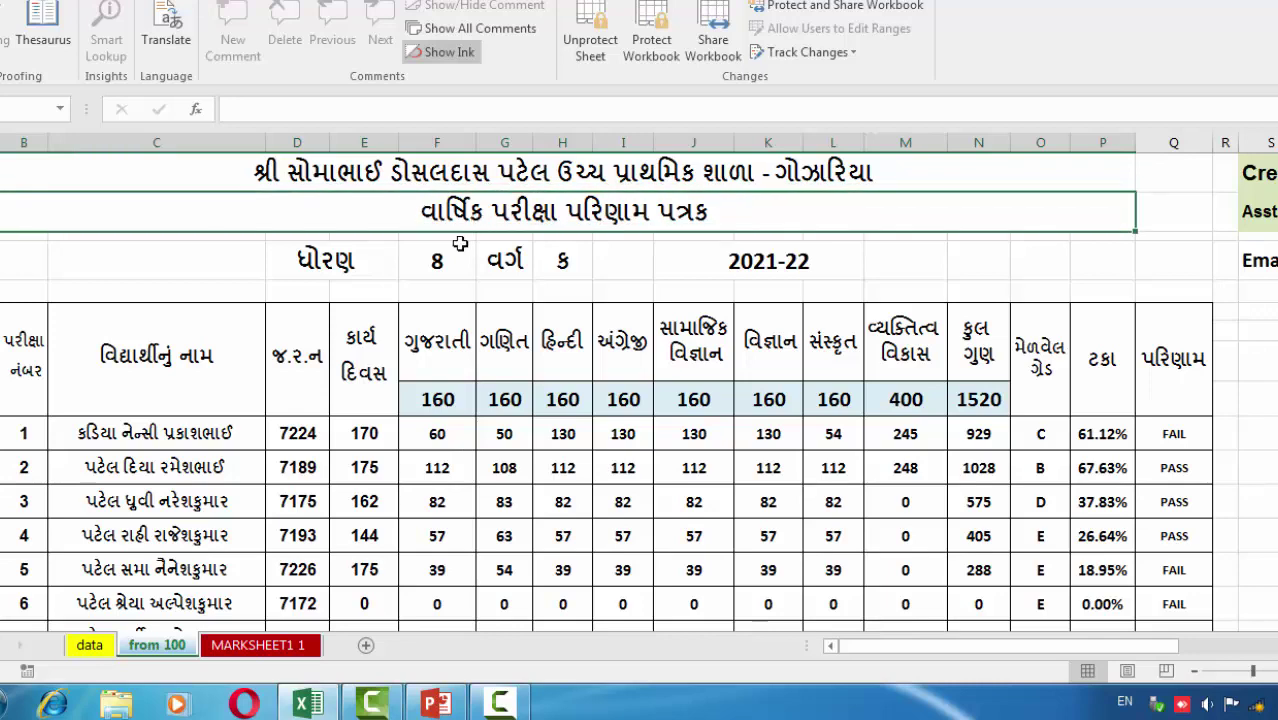
- View the subject mark columns on the data sheet and return to the from 100 sheet
left_click(92, 646)
left_click_drag(1141, 651, 865, 650)
scroll(653, 365, "up", 1)
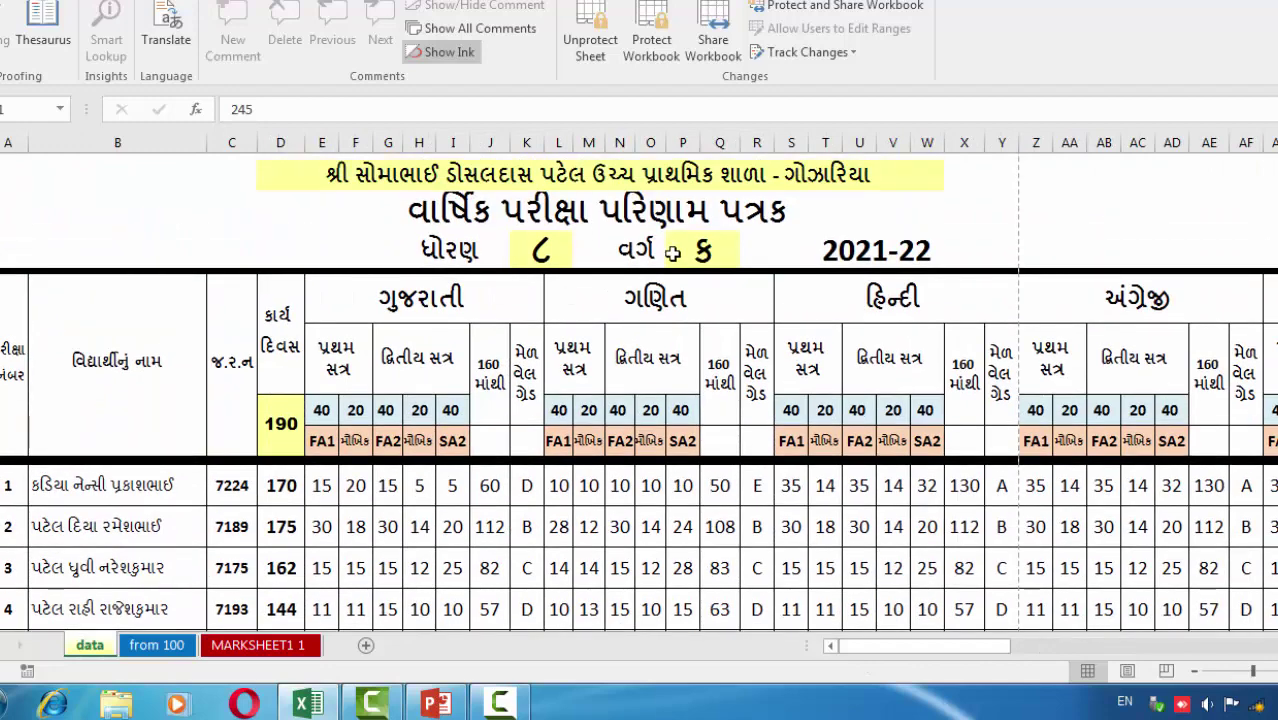
left_click(155, 645)
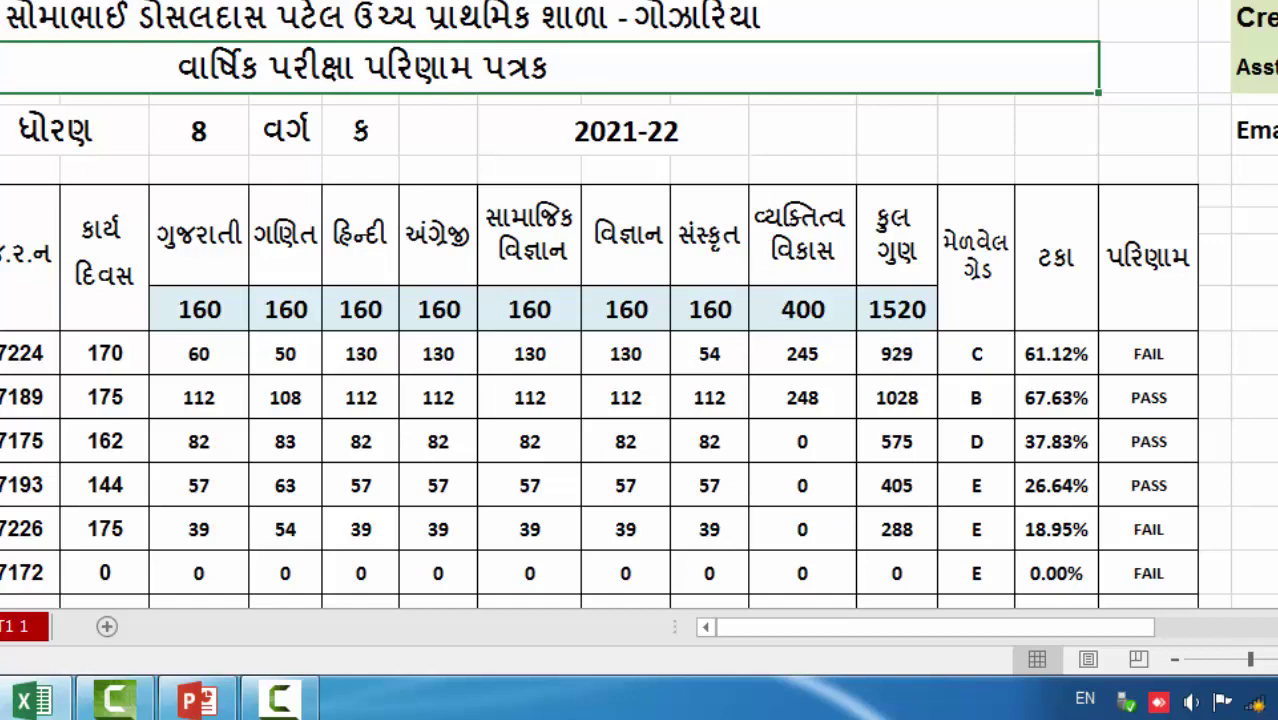
- Check the print preview of the from 100 result sheet through its pages and close it
key("ctrl+p")
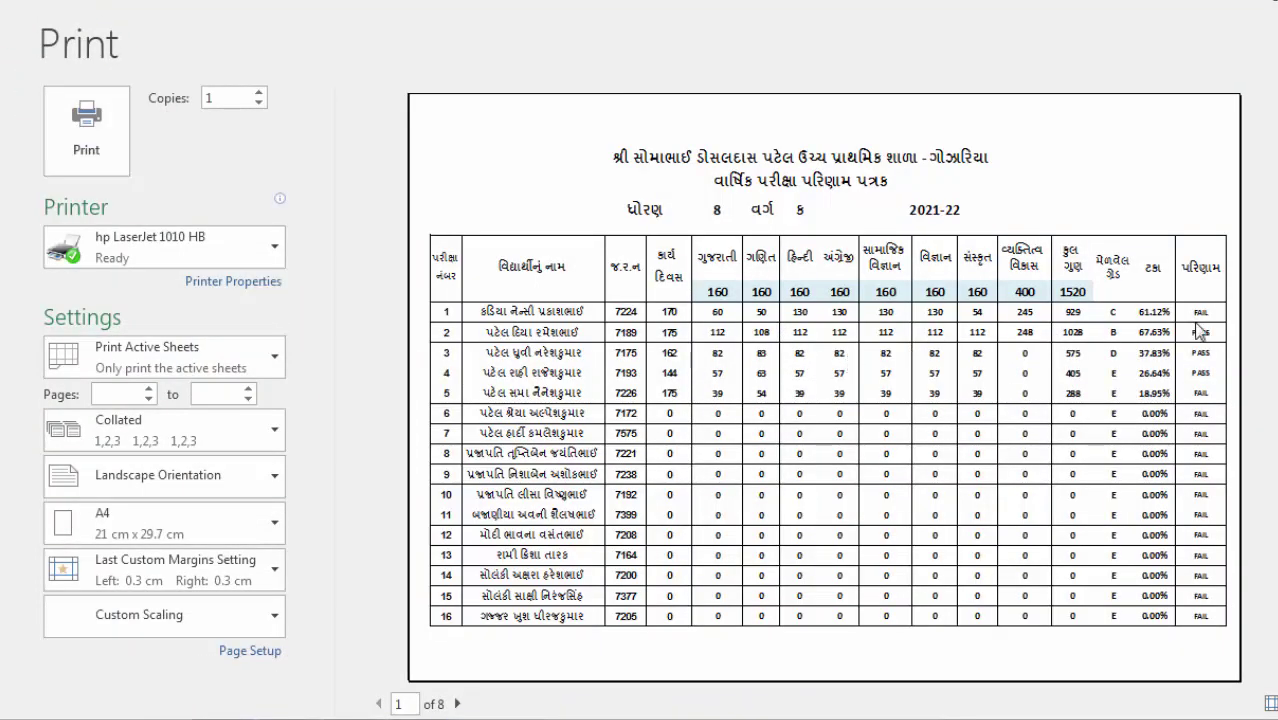
scroll(1008, 378, "down", 3)
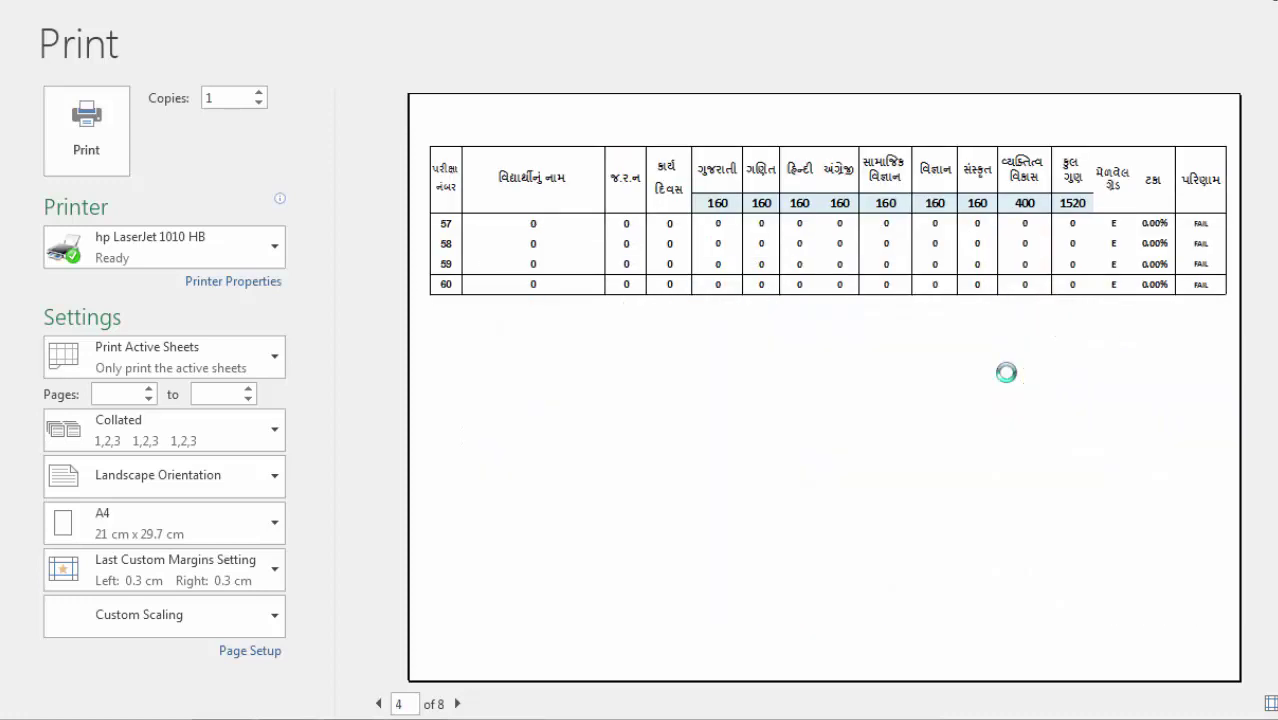
scroll(1007, 376, "up", 1)
scroll(1005, 371, "up", 1)
key("Escape")
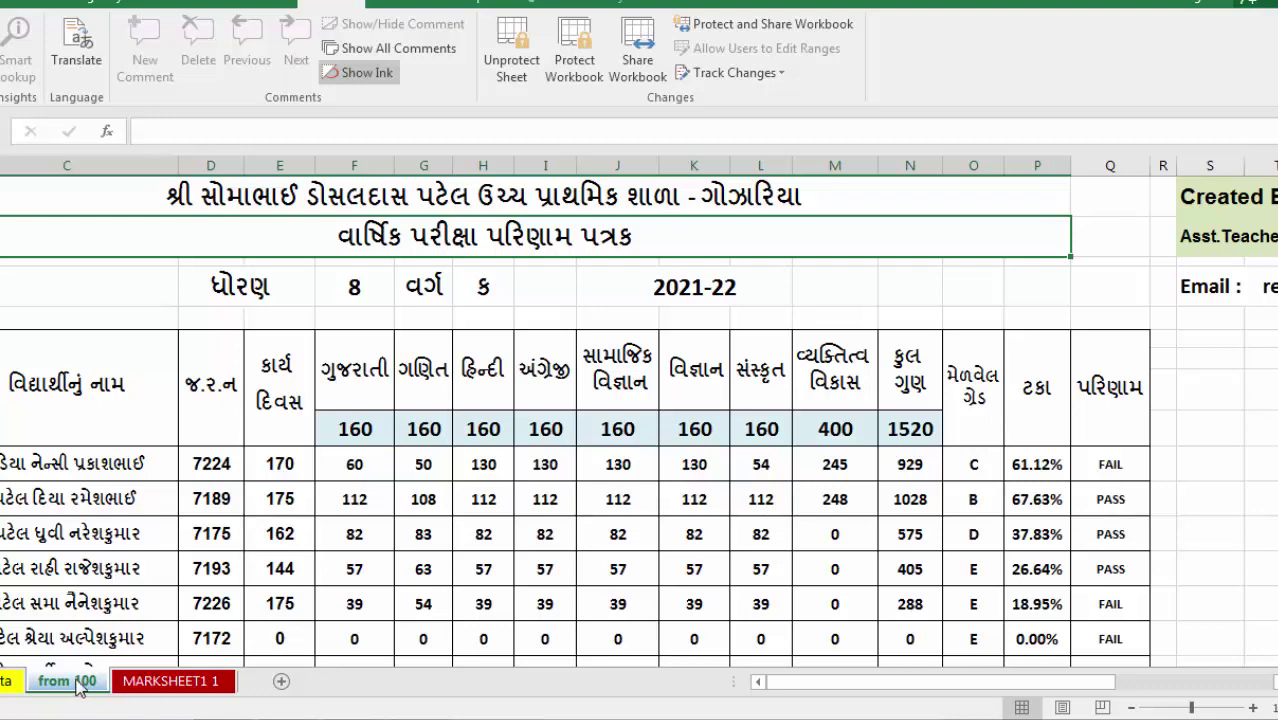
- Open the MARKSHEET1 1 sheet and inspect the school name and address rows in its heading
left_click(157, 688)
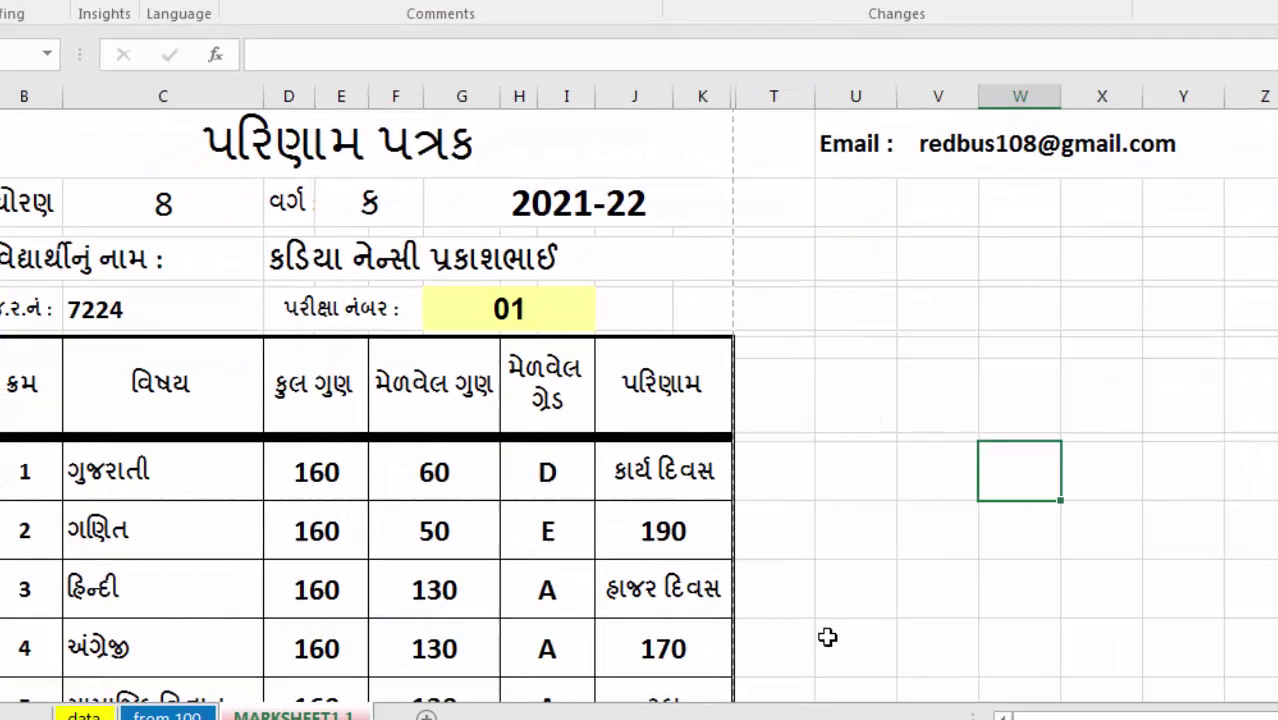
scroll(970, 548, "up", 1)
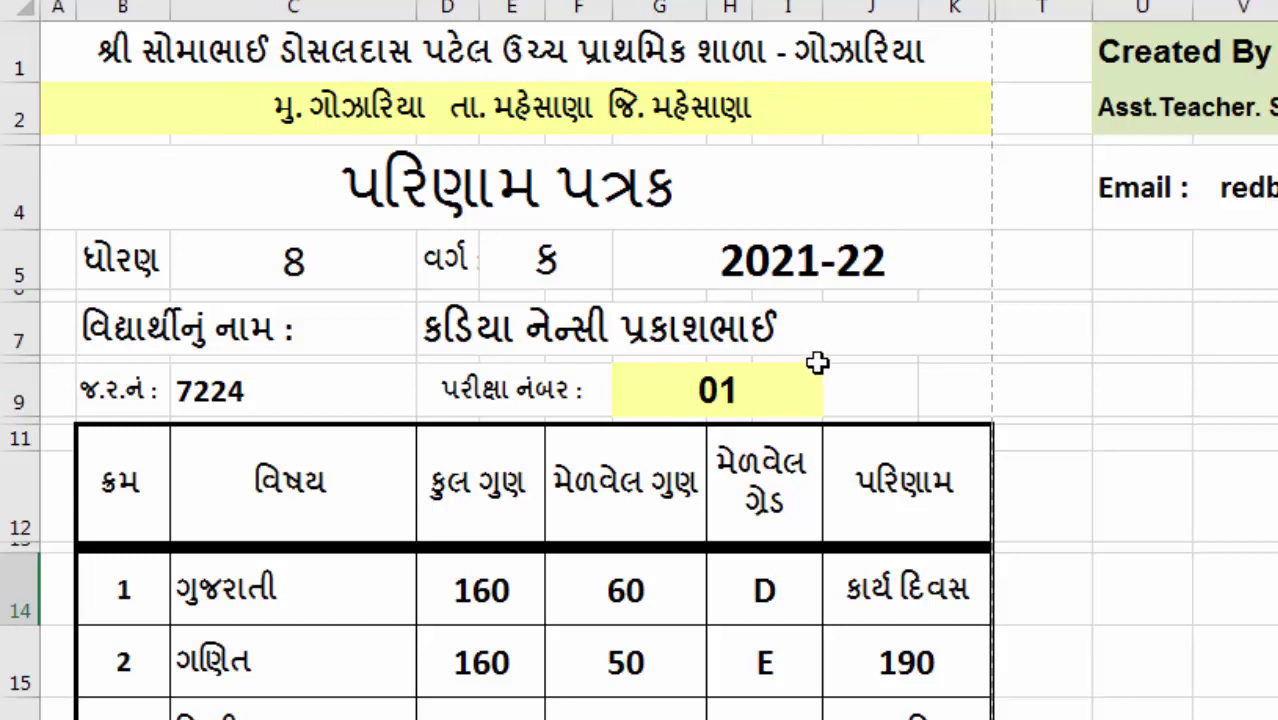
left_click(588, 48)
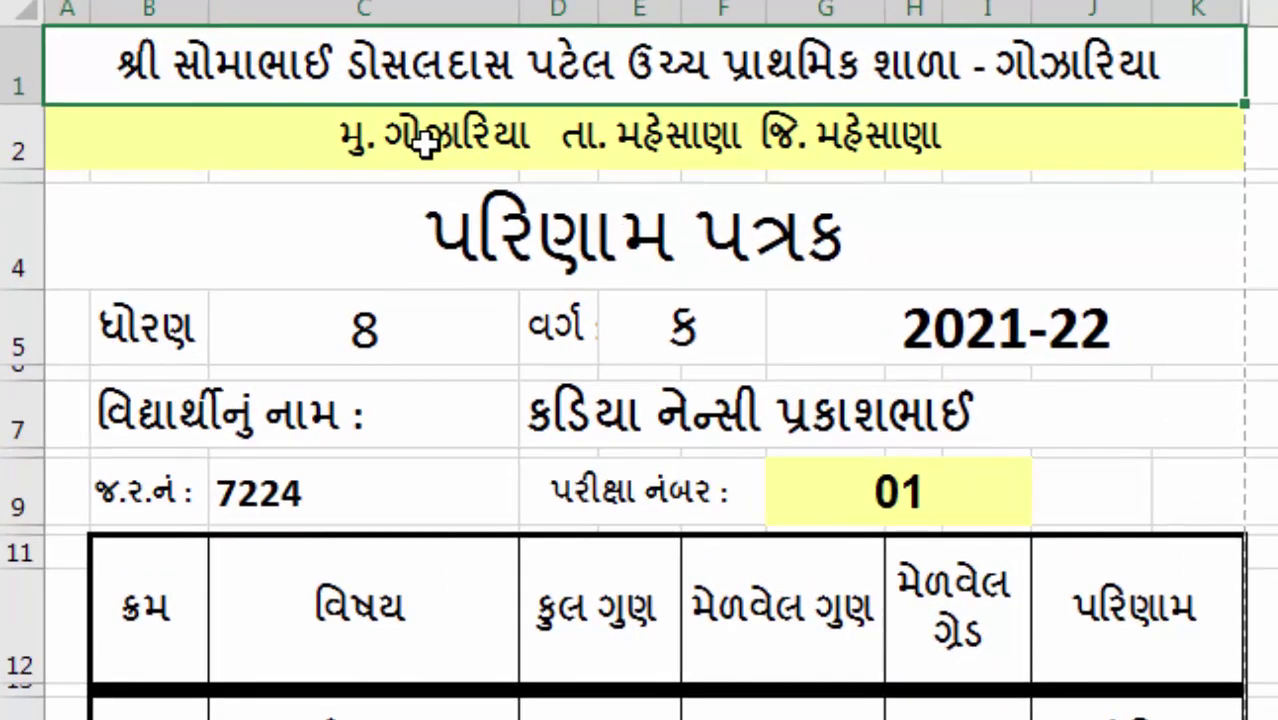
left_click(425, 145)
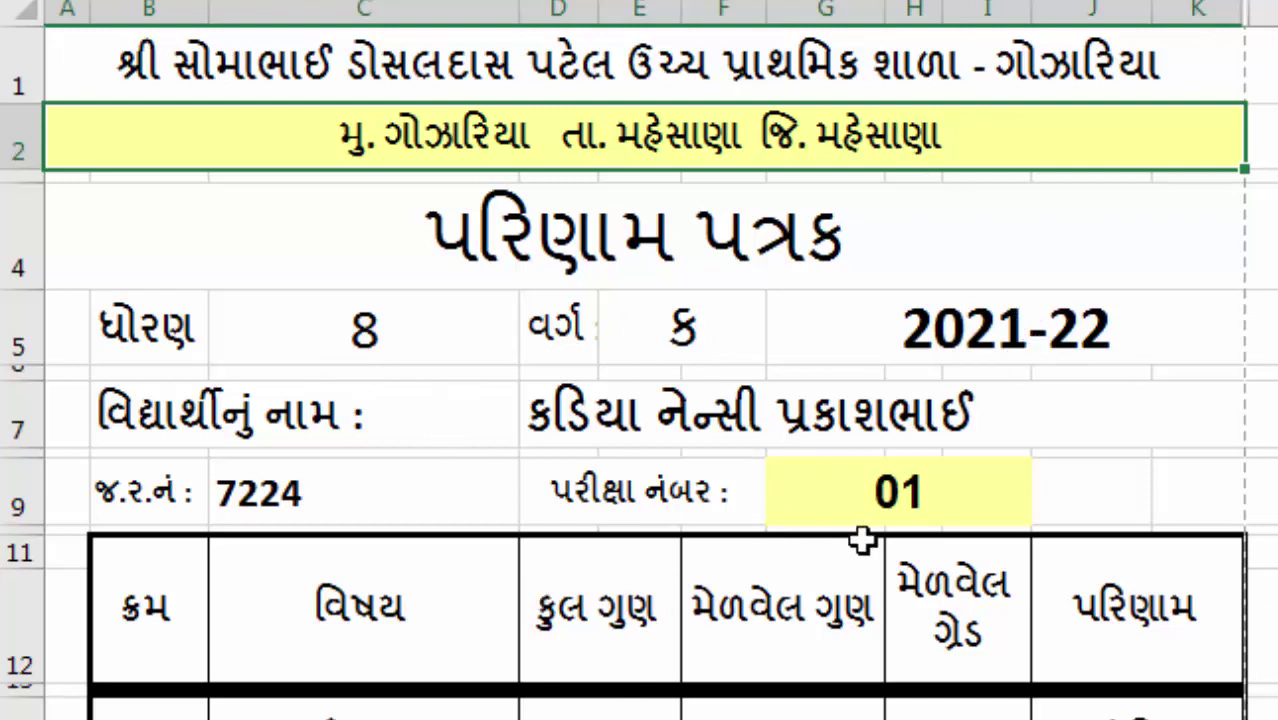
- Set the mark sheet's exam number to 2 to load that student's results
left_click(907, 491)
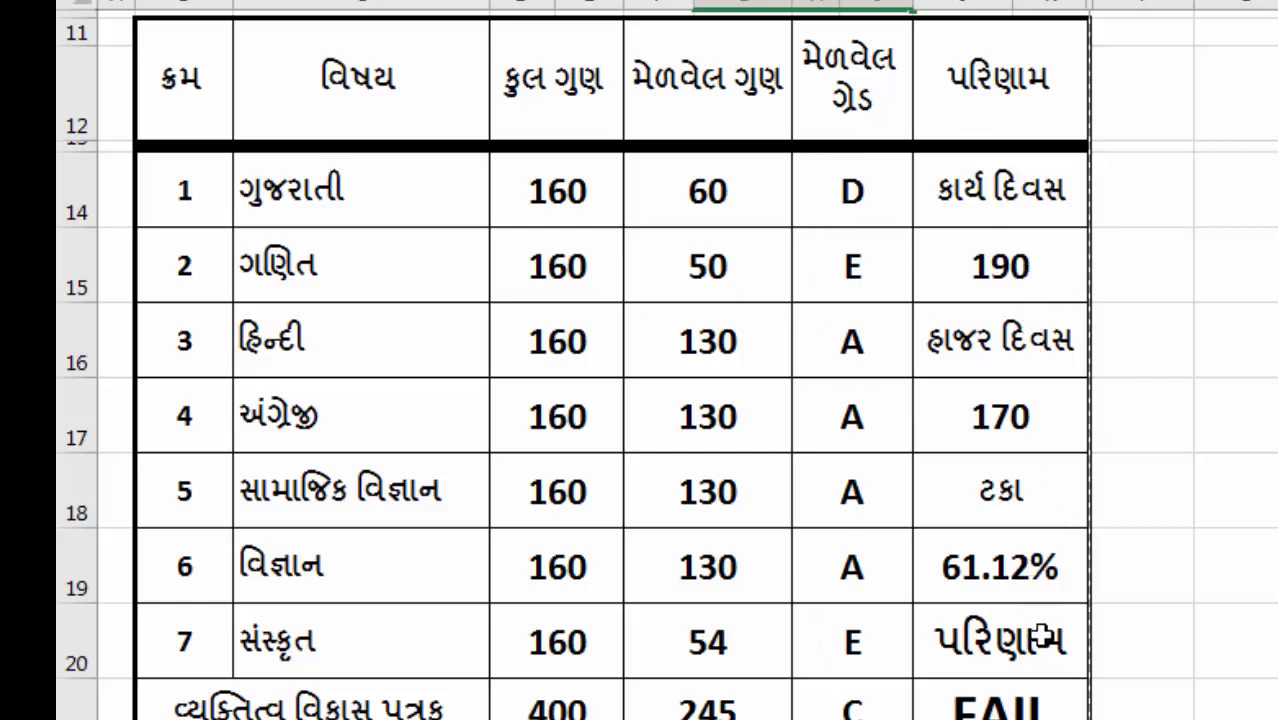
scroll(1052, 612, "up", 4)
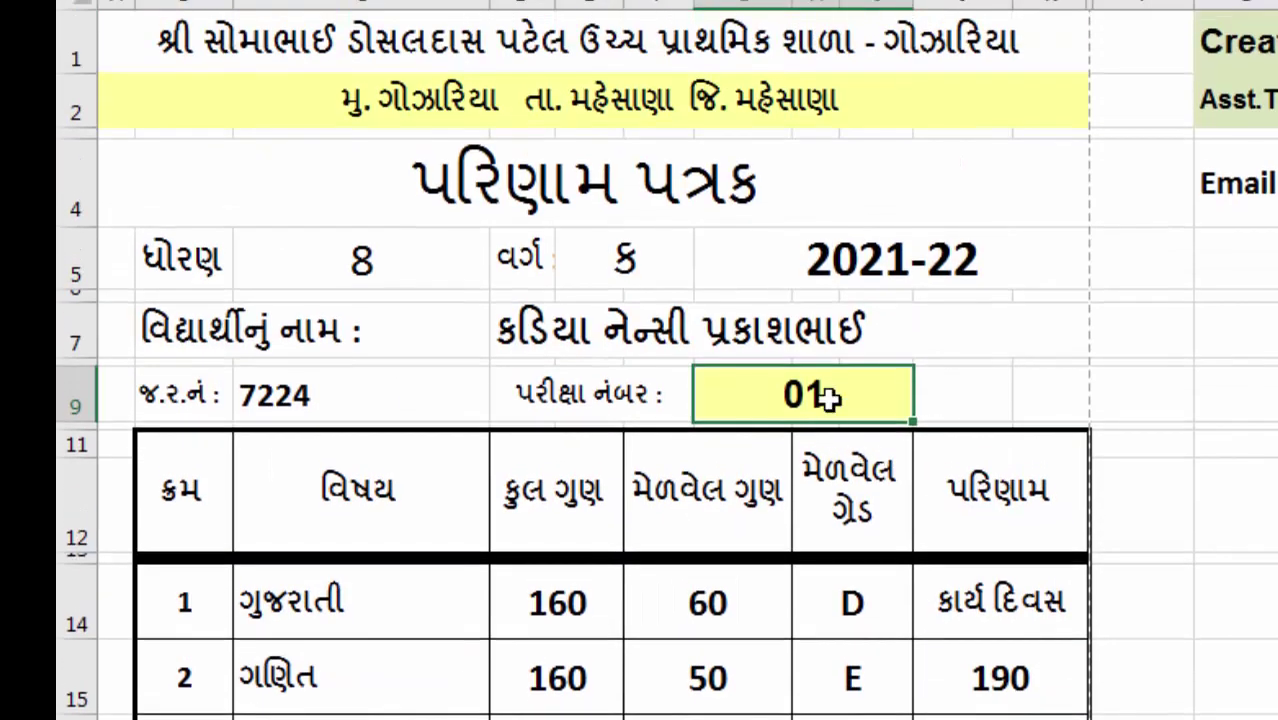
type("2")
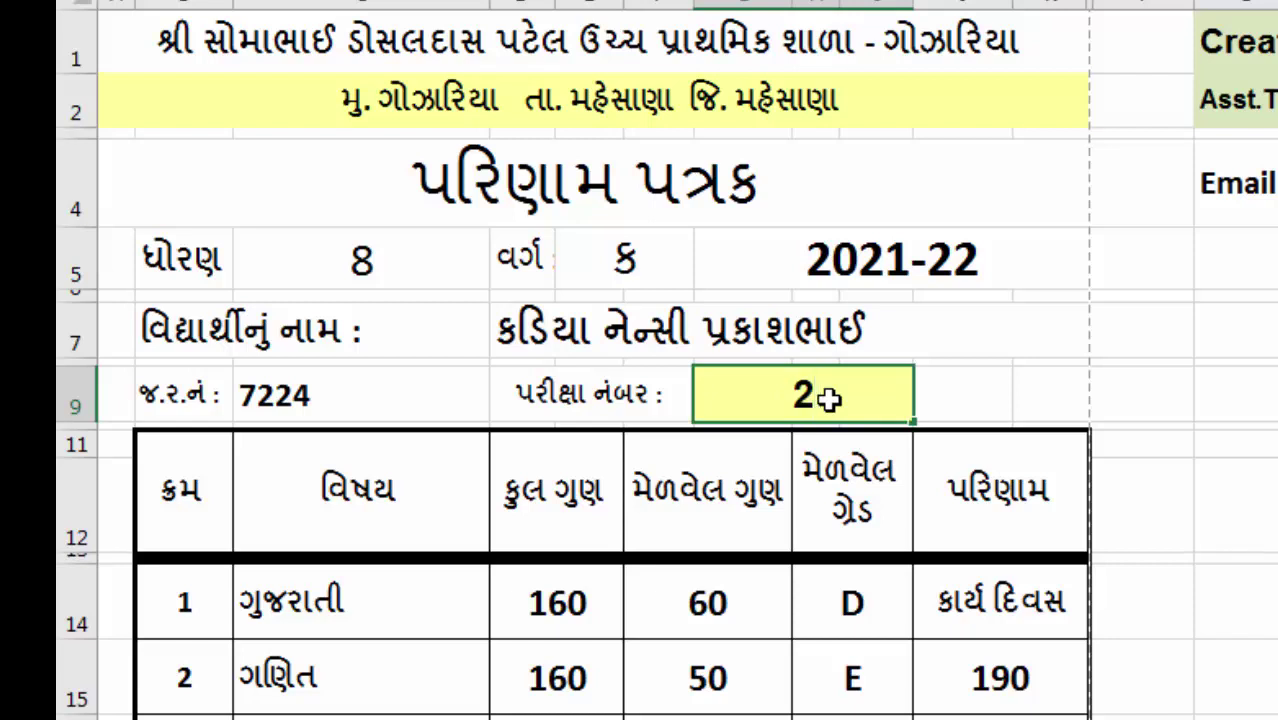
key("Return")
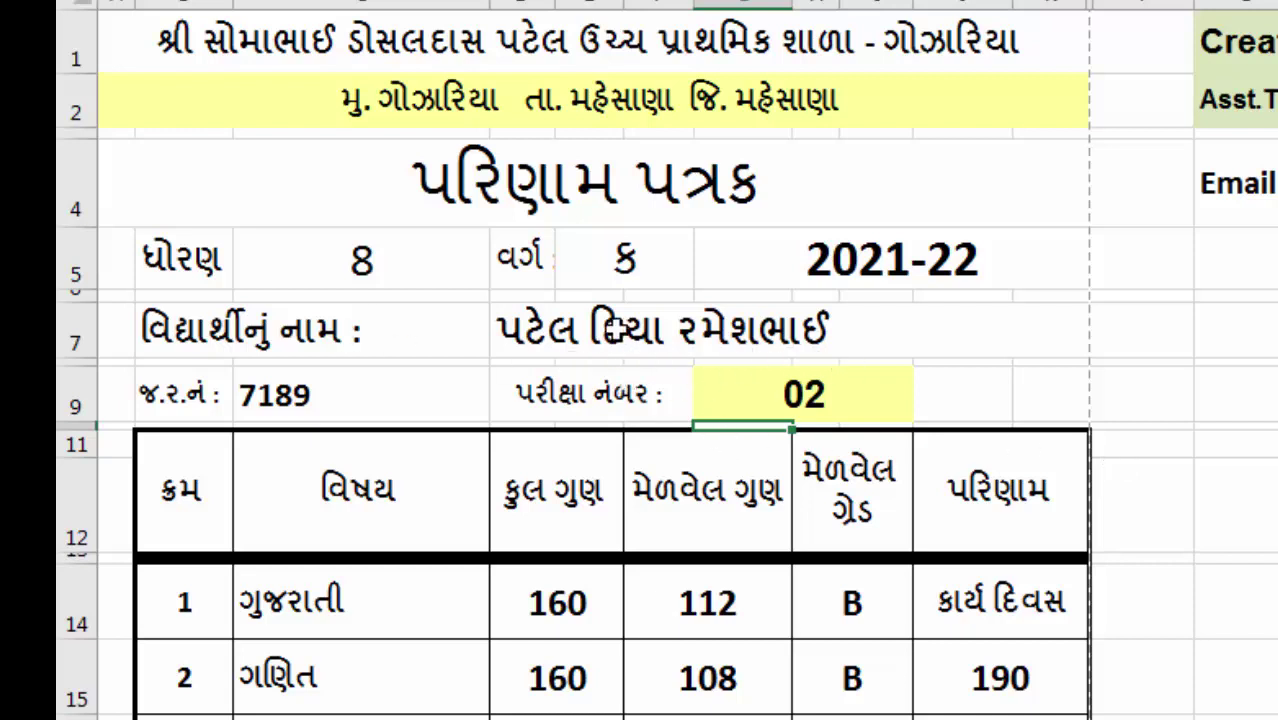
scroll(1066, 410, "down", 1)
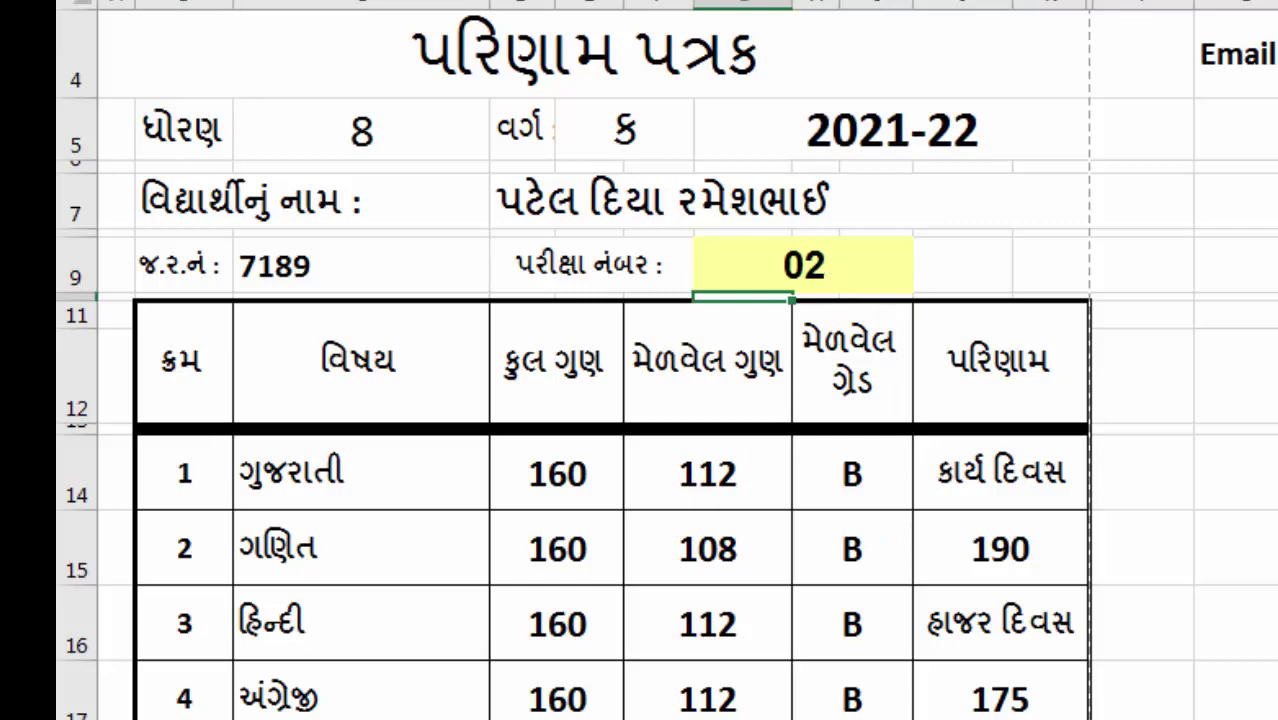
- Check the print preview of the student's mark sheet and return to the worksheet
key("alt+f")
left_click(63, 157)
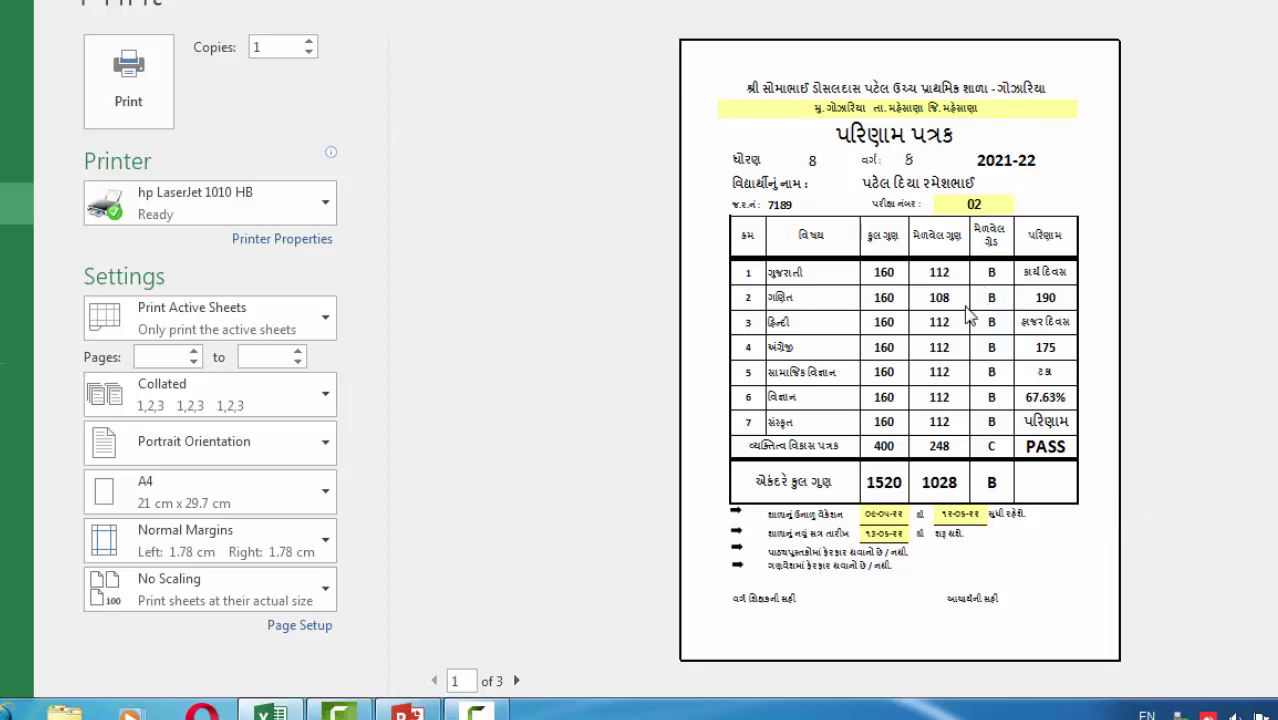
left_click(17, 22)
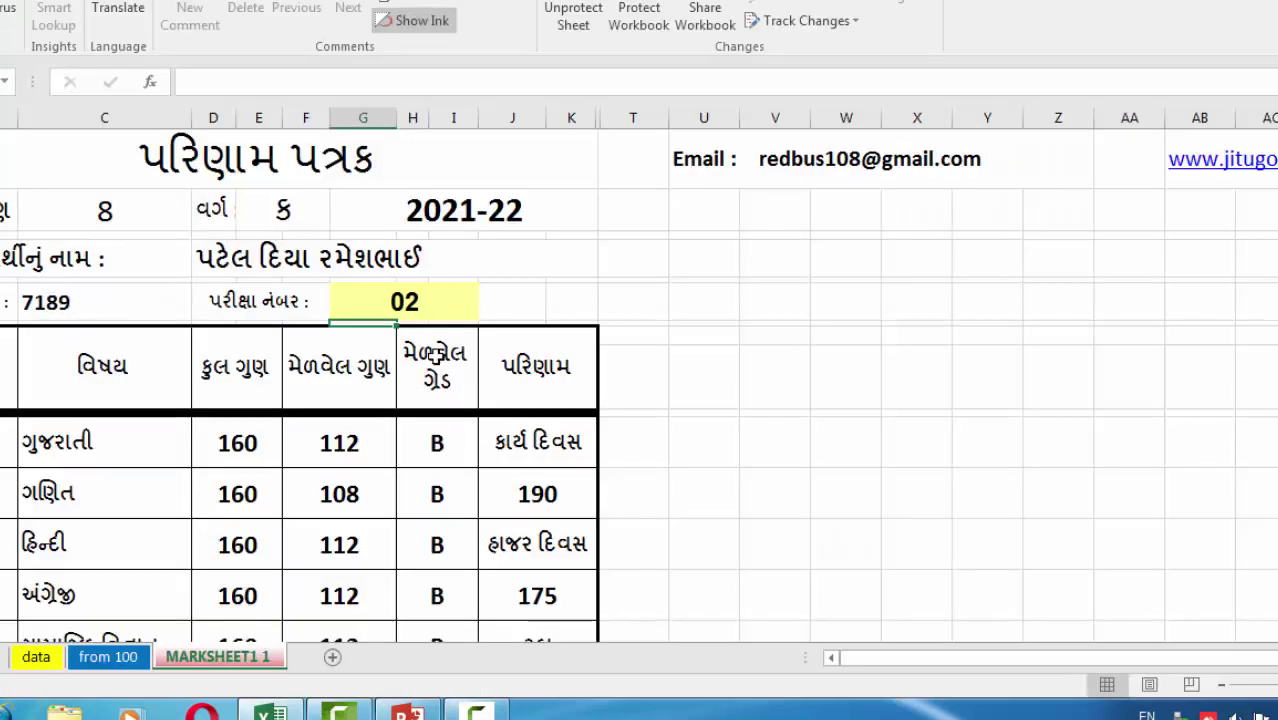
- Set the mark sheet's exam number to 3 and review that student's subject marks, grades and result
left_click(420, 305)
key("BackSpace")
type("3")
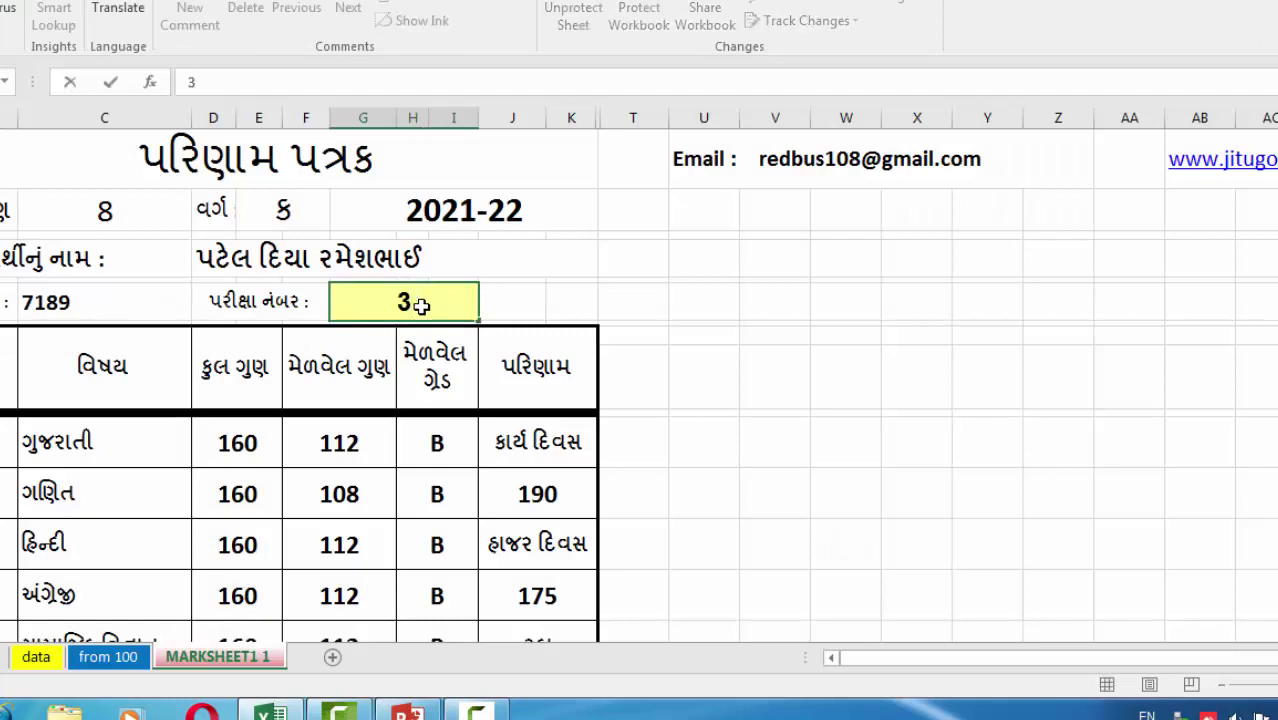
key("Return")
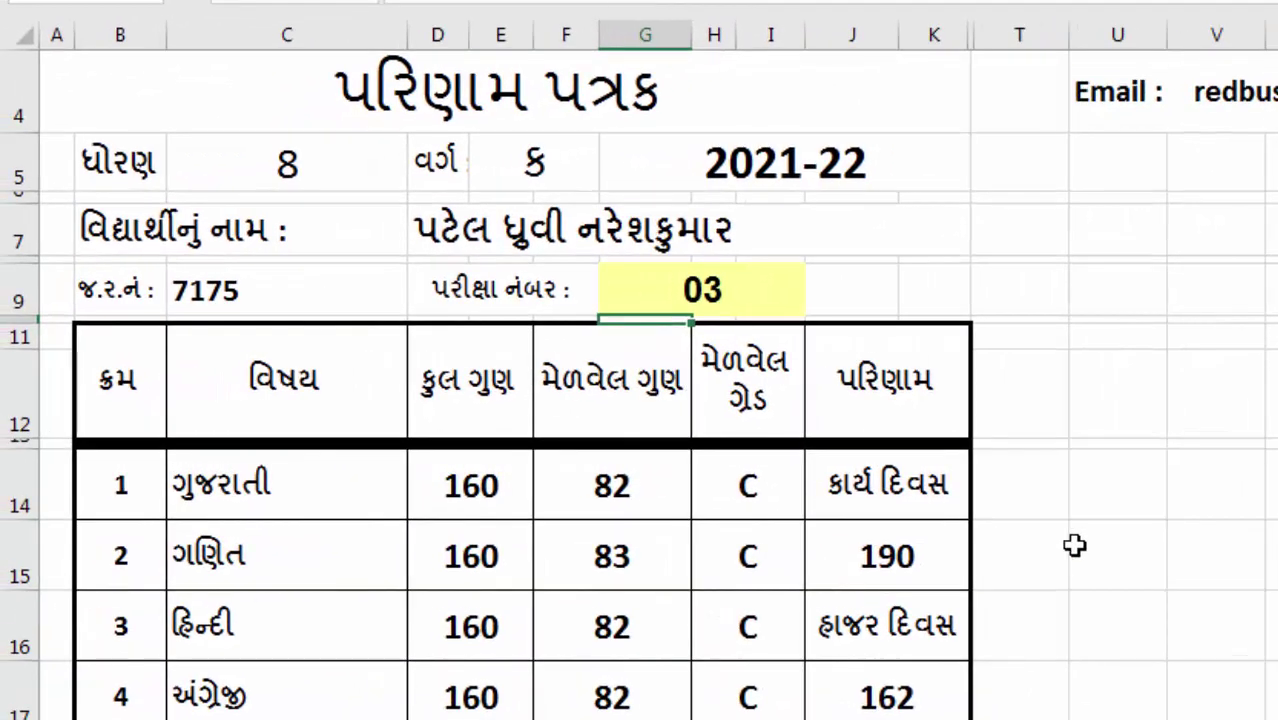
scroll(1076, 545, "down", 1)
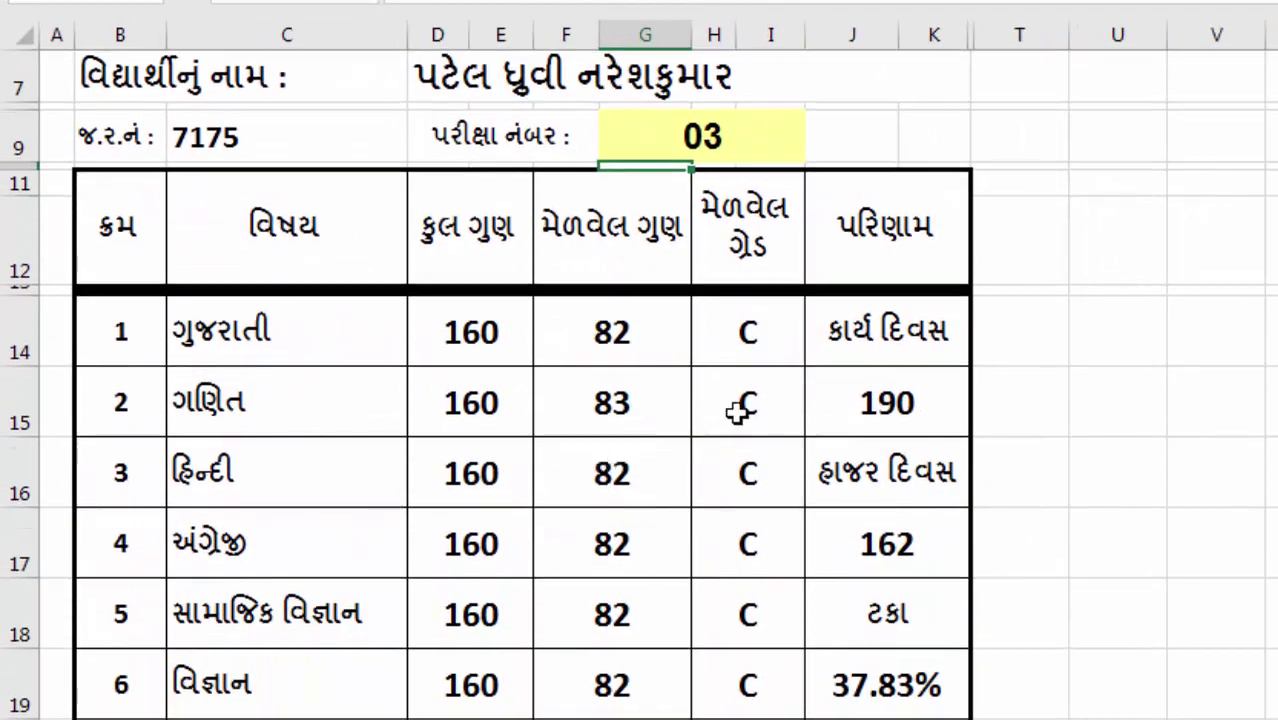
scroll(873, 438, "down", 1)
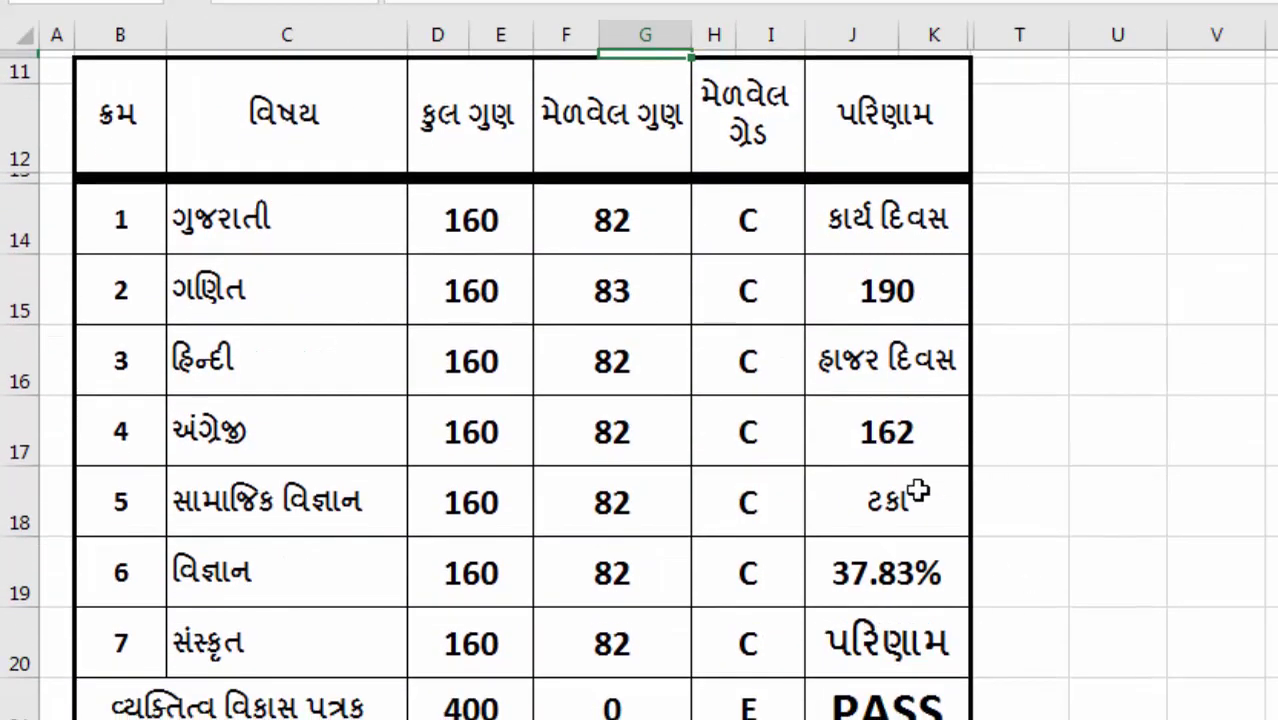
scroll(976, 645, "down", 2)
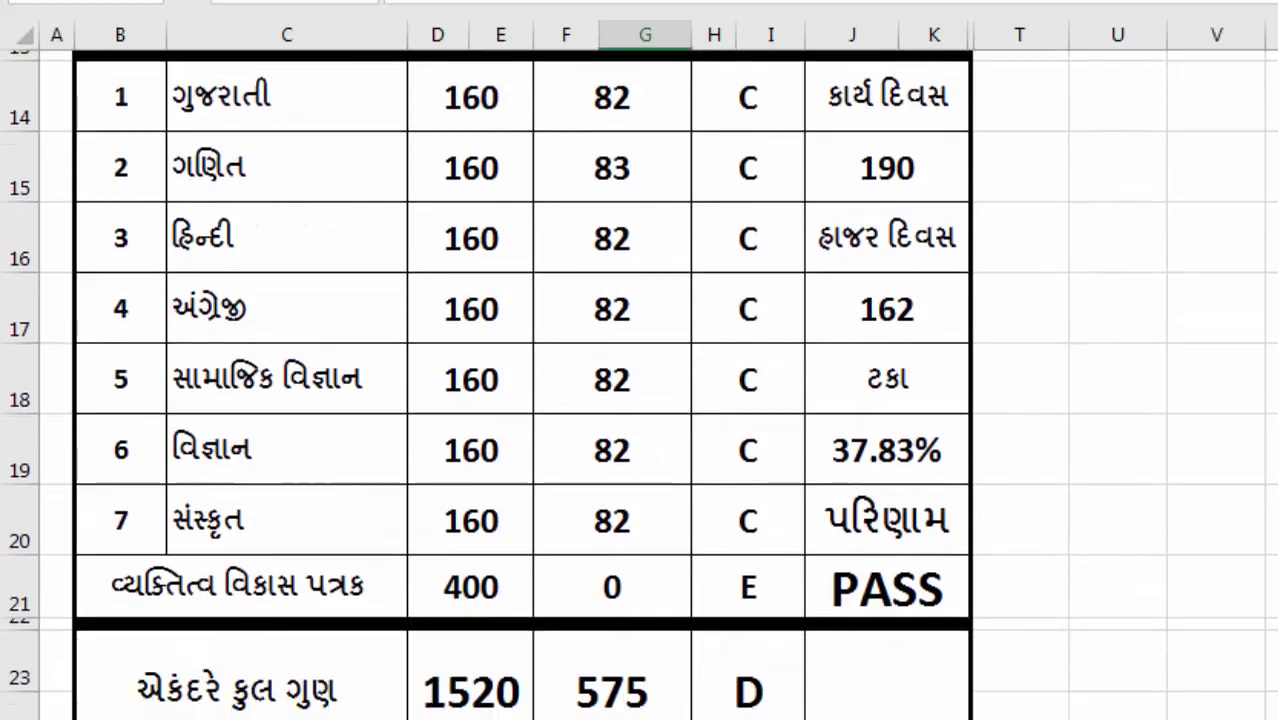
scroll(823, 701, "down", 2)
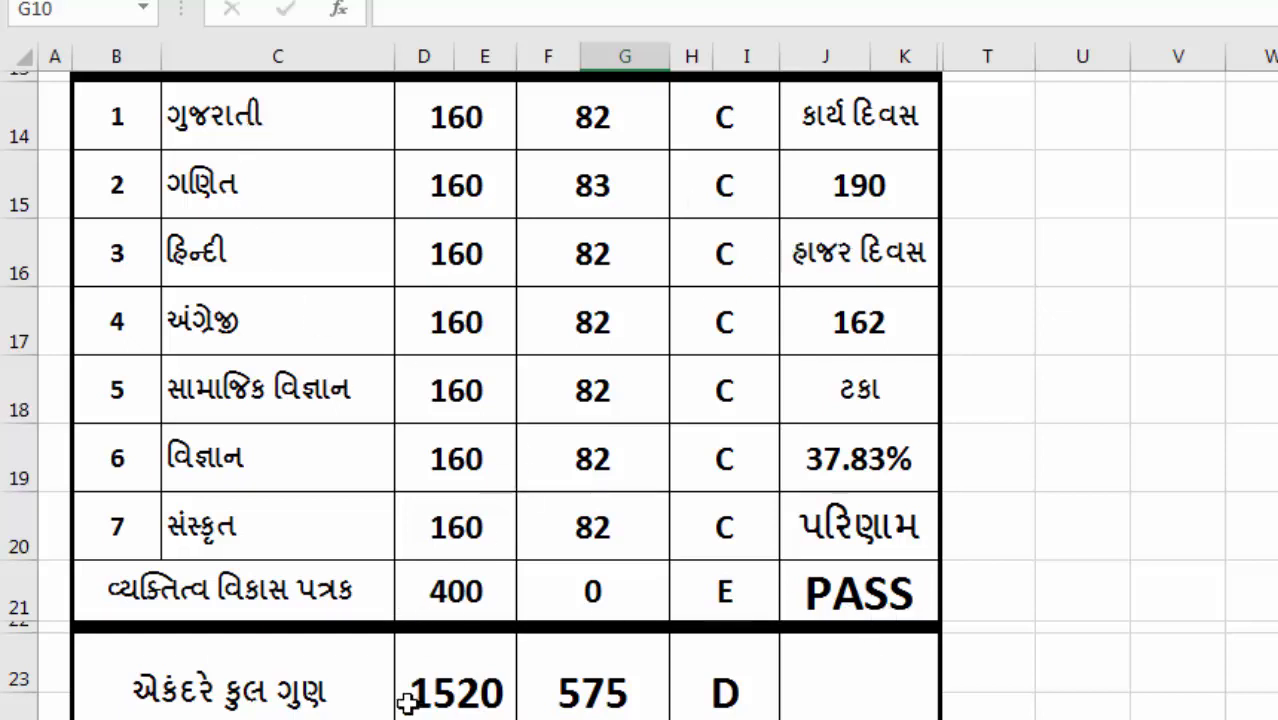
- Set the mark sheet's exam number to 1 to load the first student's results
scroll(1034, 476, "up", 5)
left_click(680, 422)
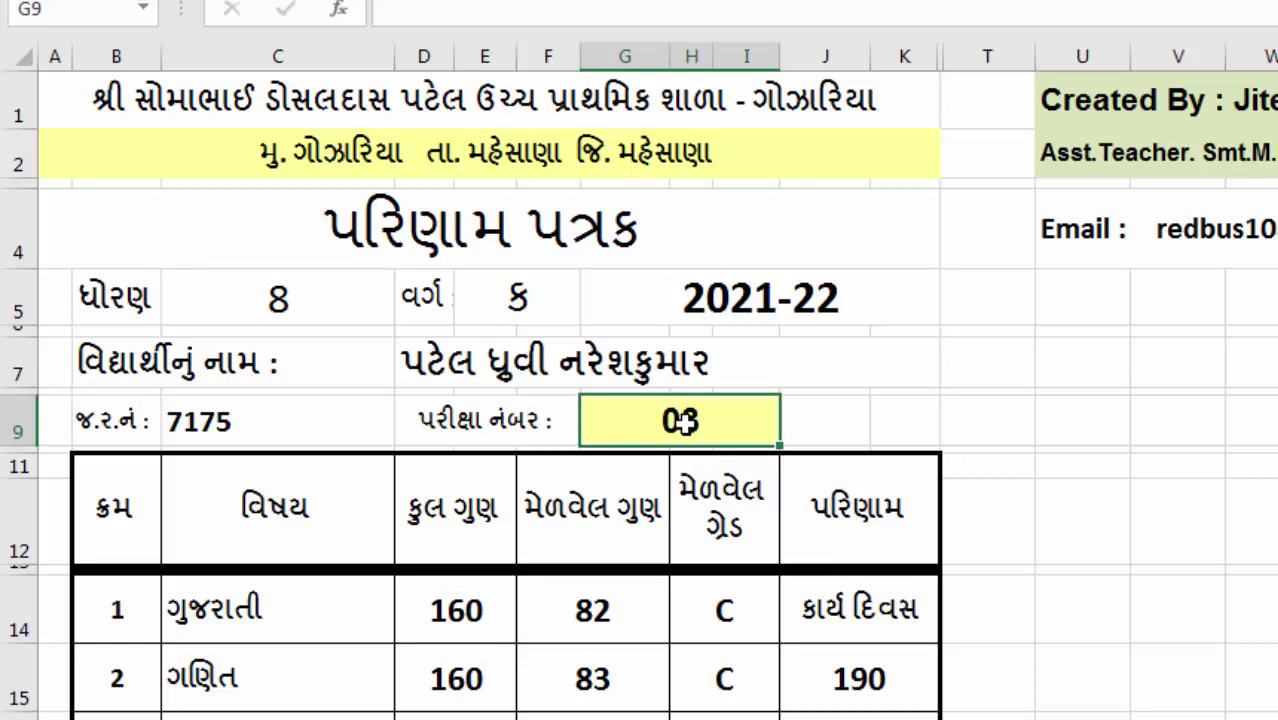
type("1")
key("Return")
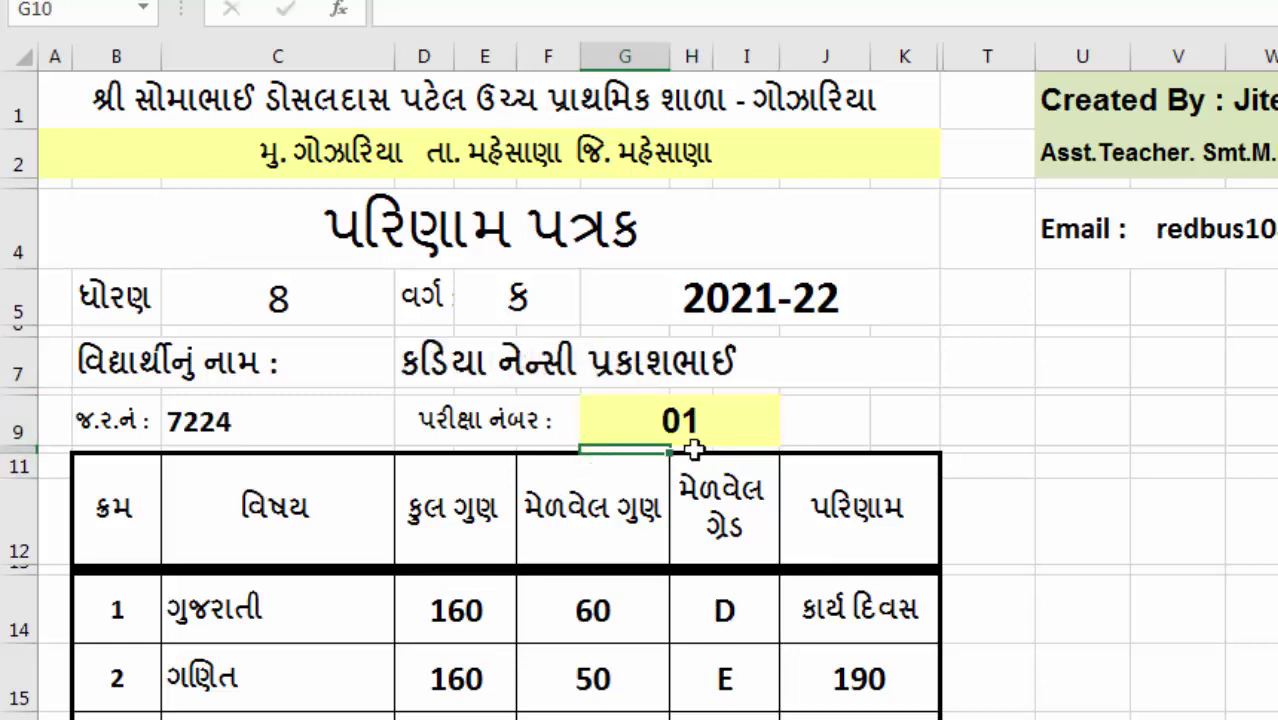
- Examine the first student's subject grades, especially the Maths grade, together with the overall result
scroll(734, 473, "down", 2)
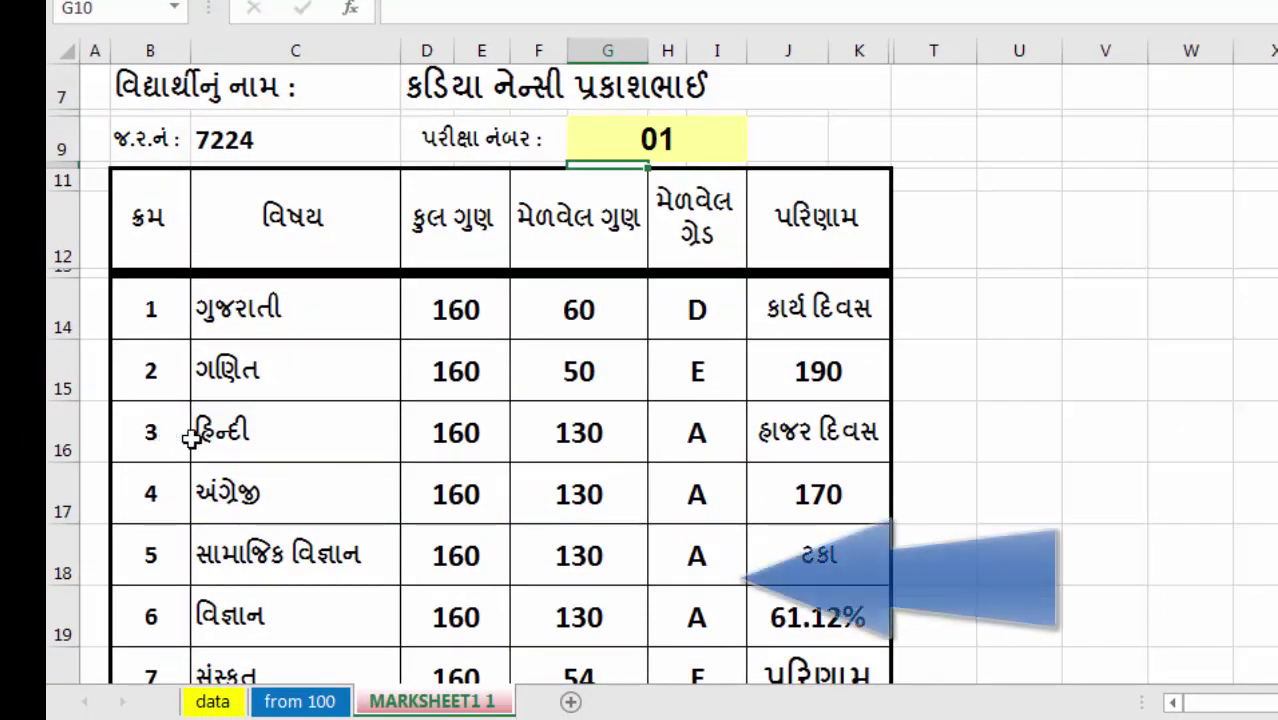
scroll(677, 468, "down", 1)
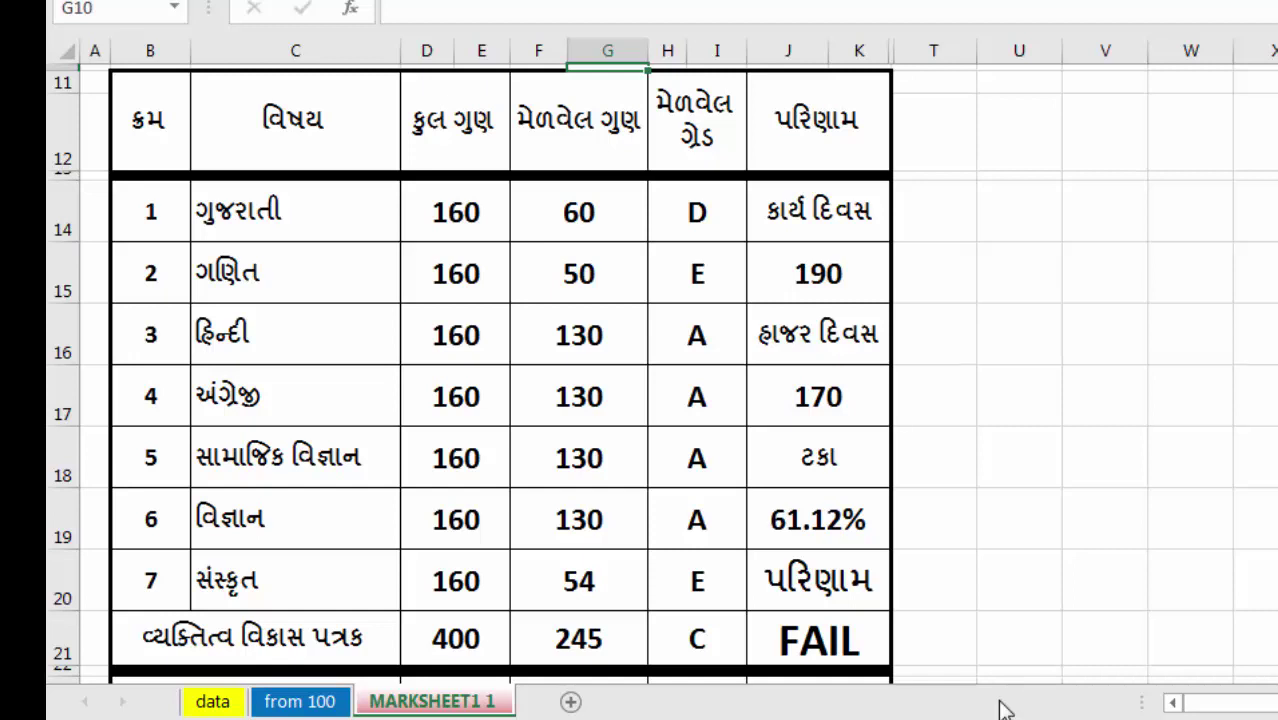
left_click(706, 278)
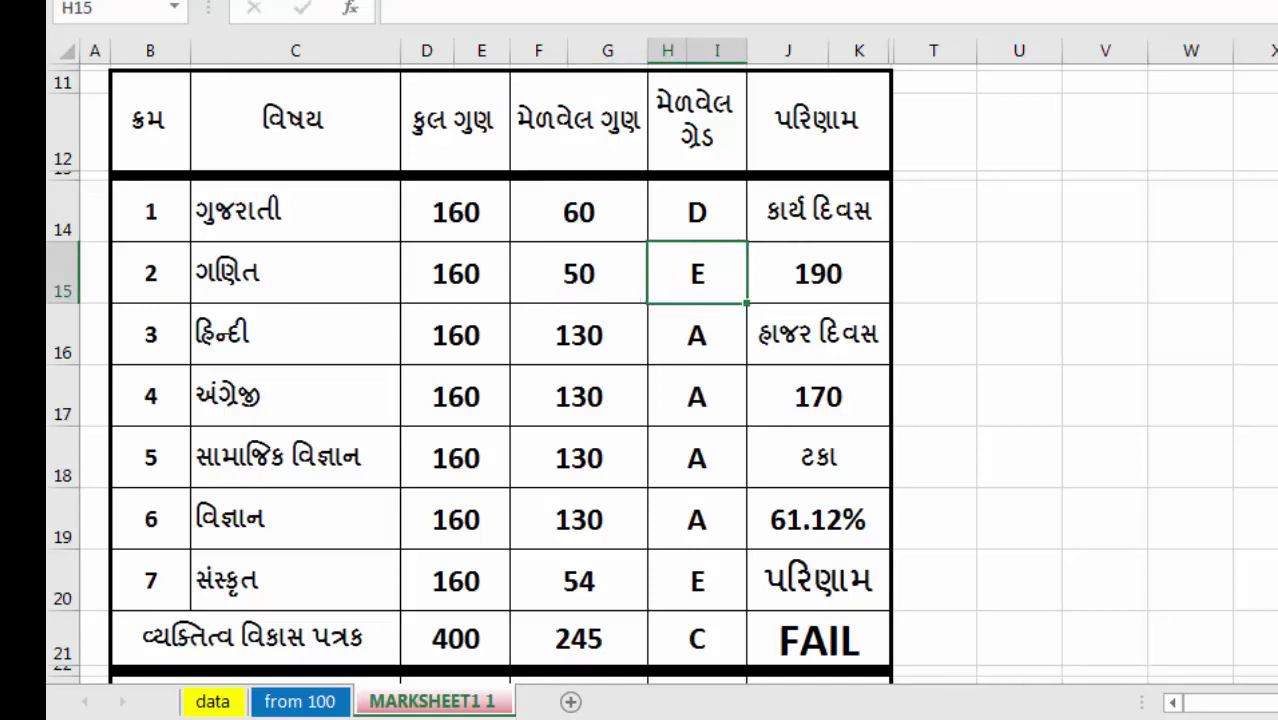
scroll(620, 455, "up", 3)
scroll(630, 465, "down", 4)
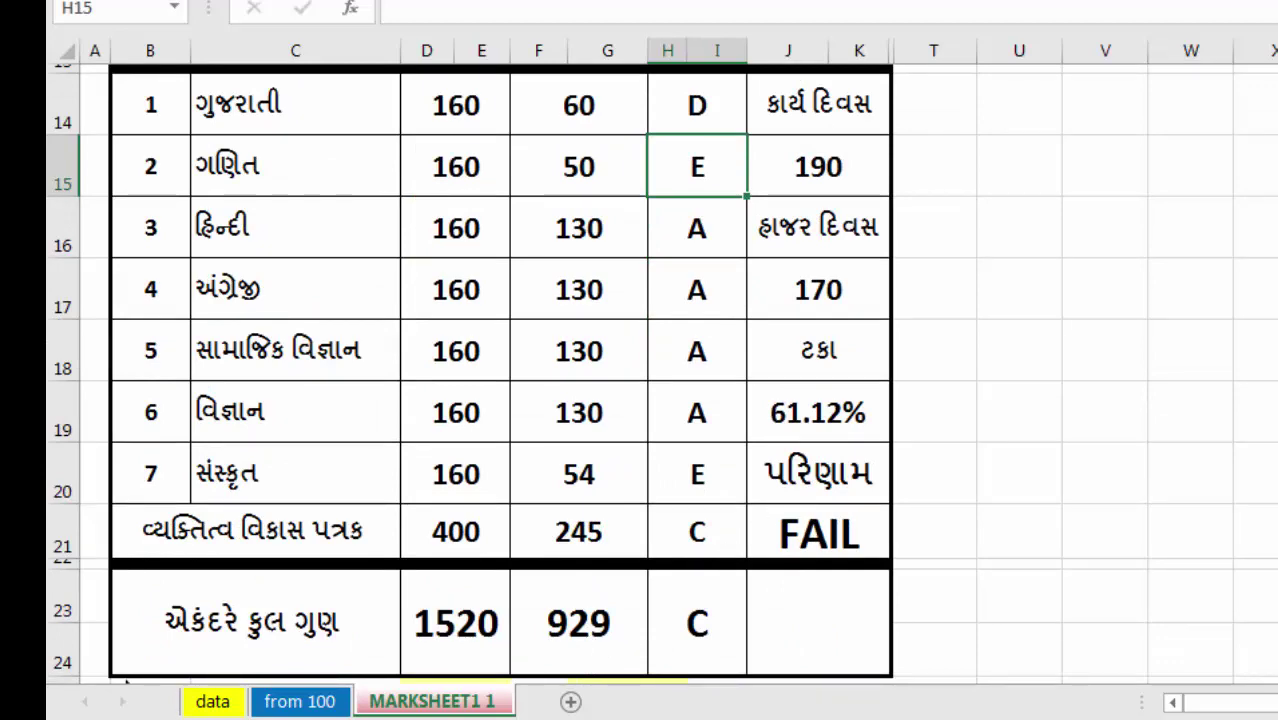
- On the data sheet, set the first student's Maths SA2 mark to 35
left_click(213, 701)
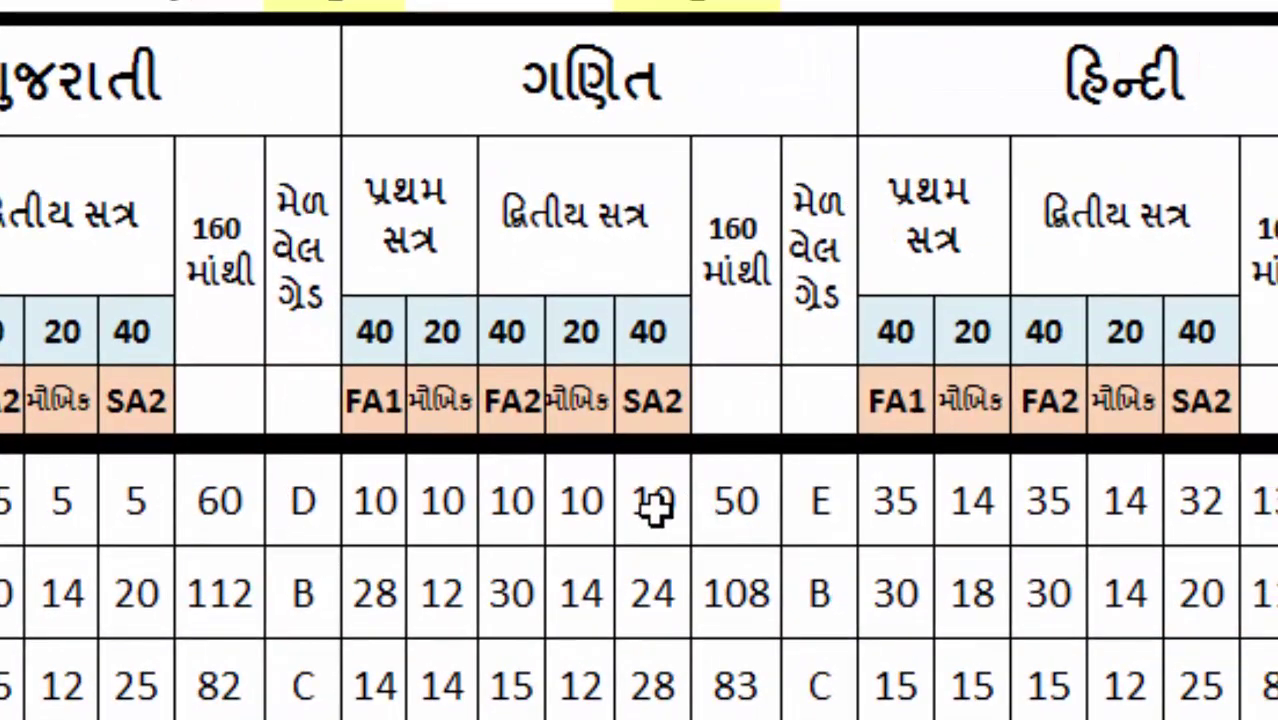
left_click(981, 494)
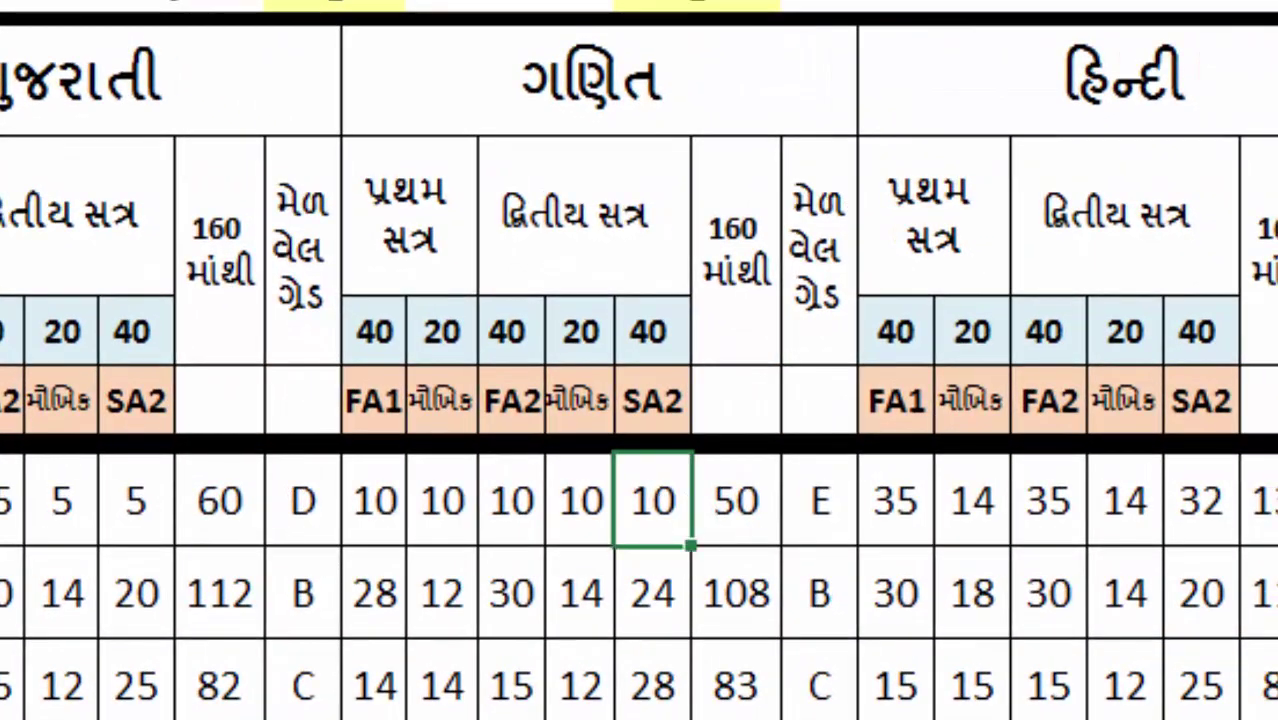
type("35")
key("Return")
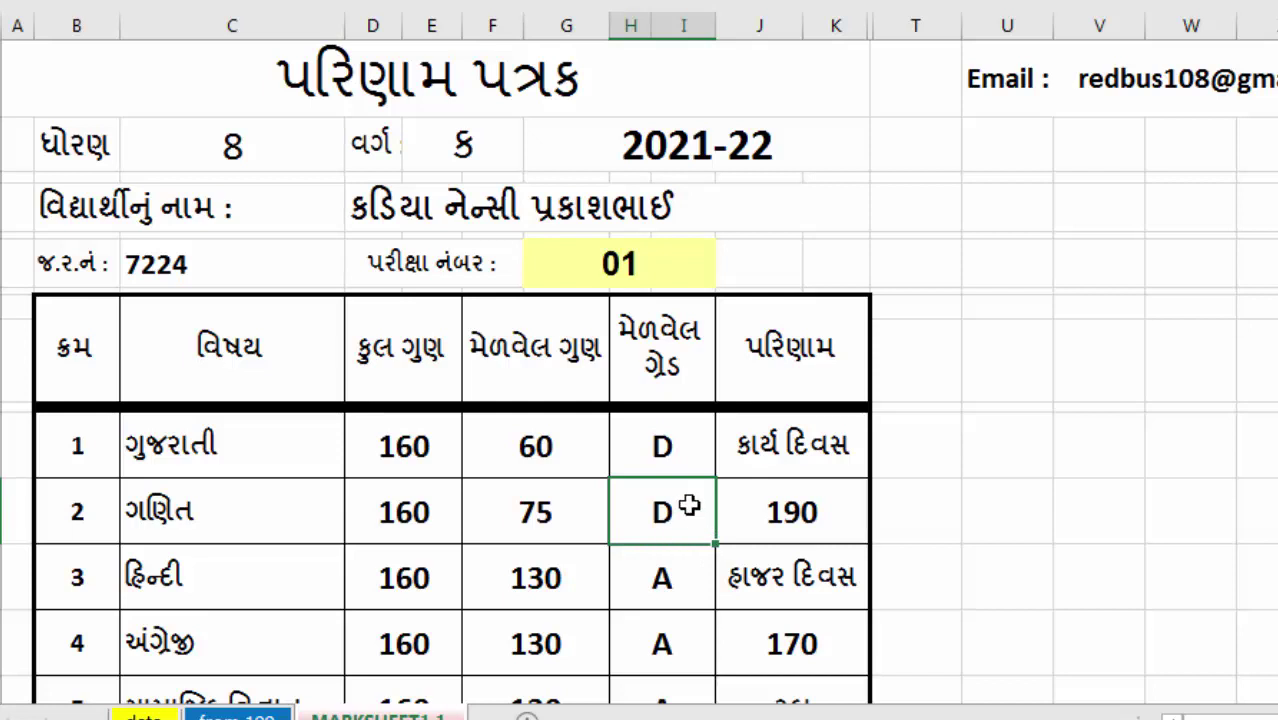
- Check the Maths mark and grade, percentage and final result on the first student's mark sheet
scroll(684, 534, "down", 1)
scroll(684, 534, "down", 1)
scroll(673, 448, "down", 2)
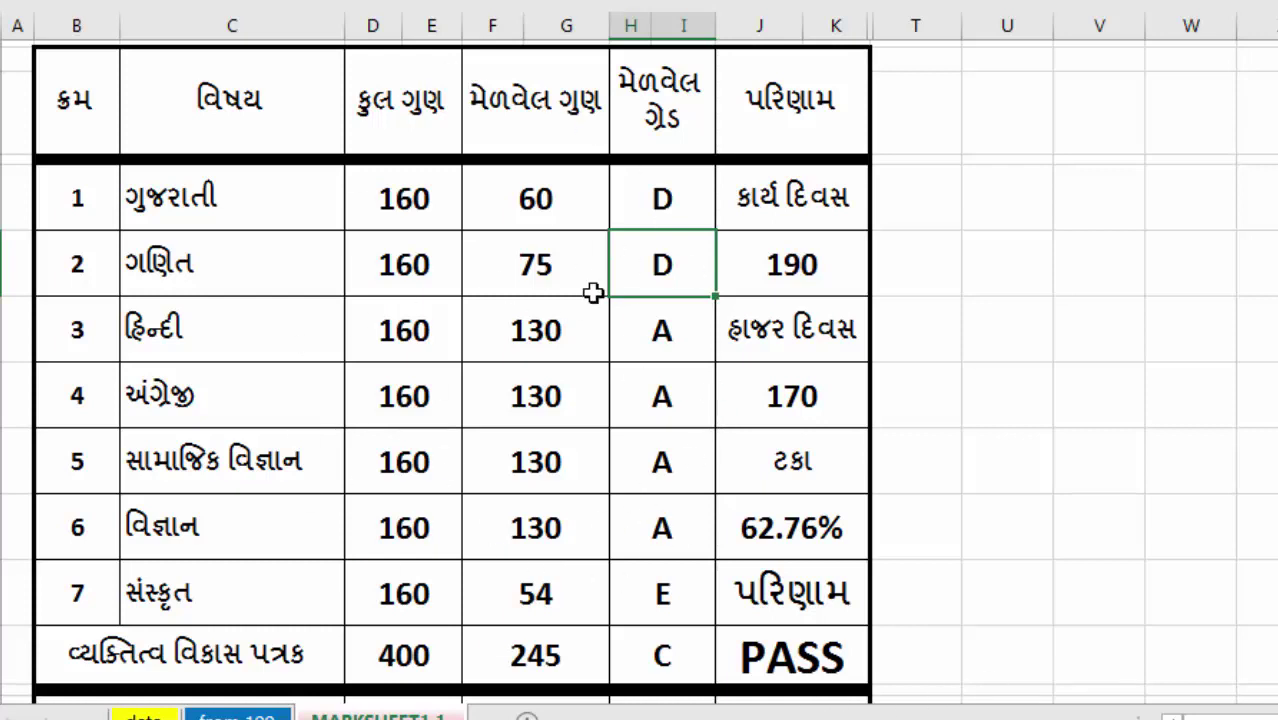
left_click(834, 667)
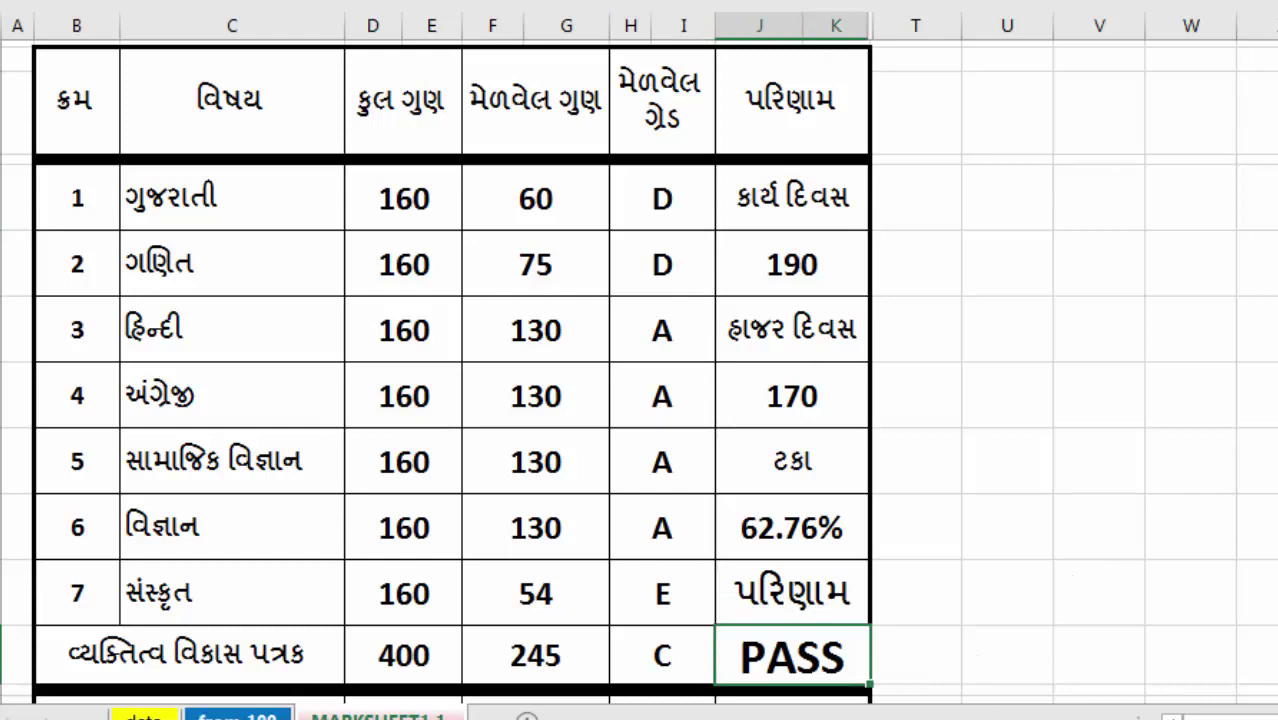
- Undo the change to the first student's Maths SA2 mark and the last exam number change
key("ctrl+Page_Up")
key("ctrl+Page_Up")
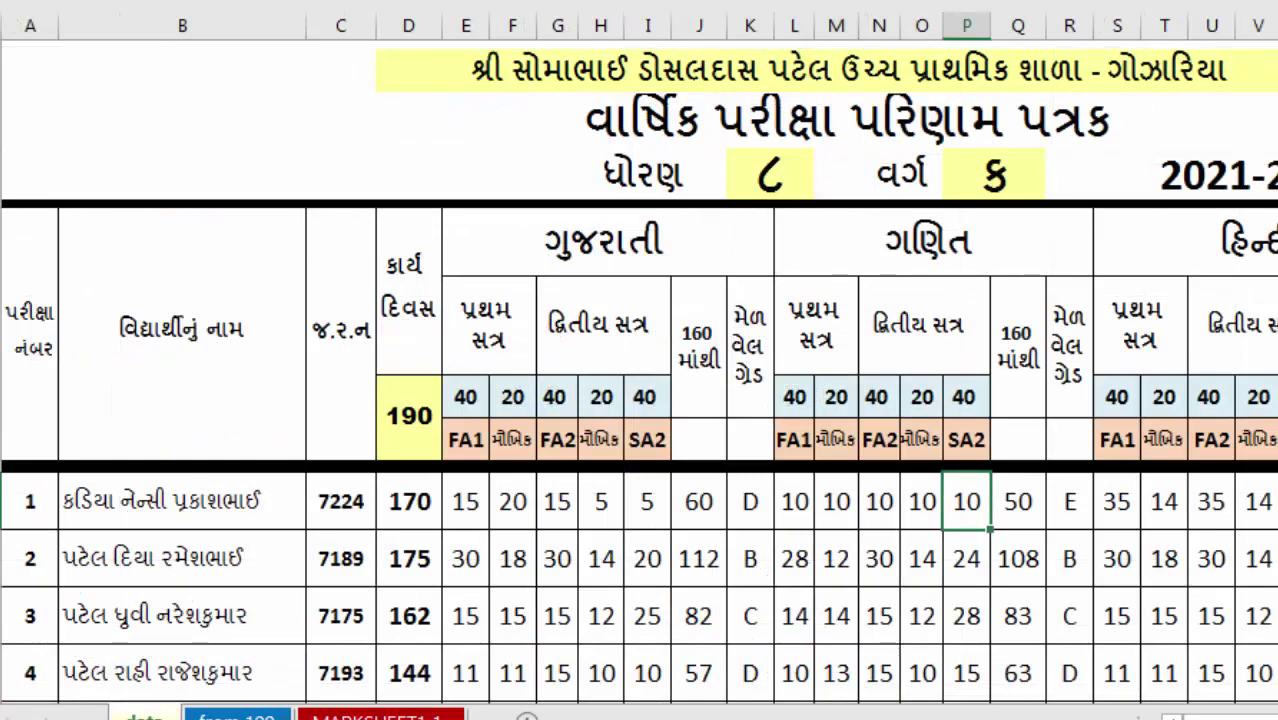
key("ctrl+Page_Down")
key("ctrl+Page_Down")
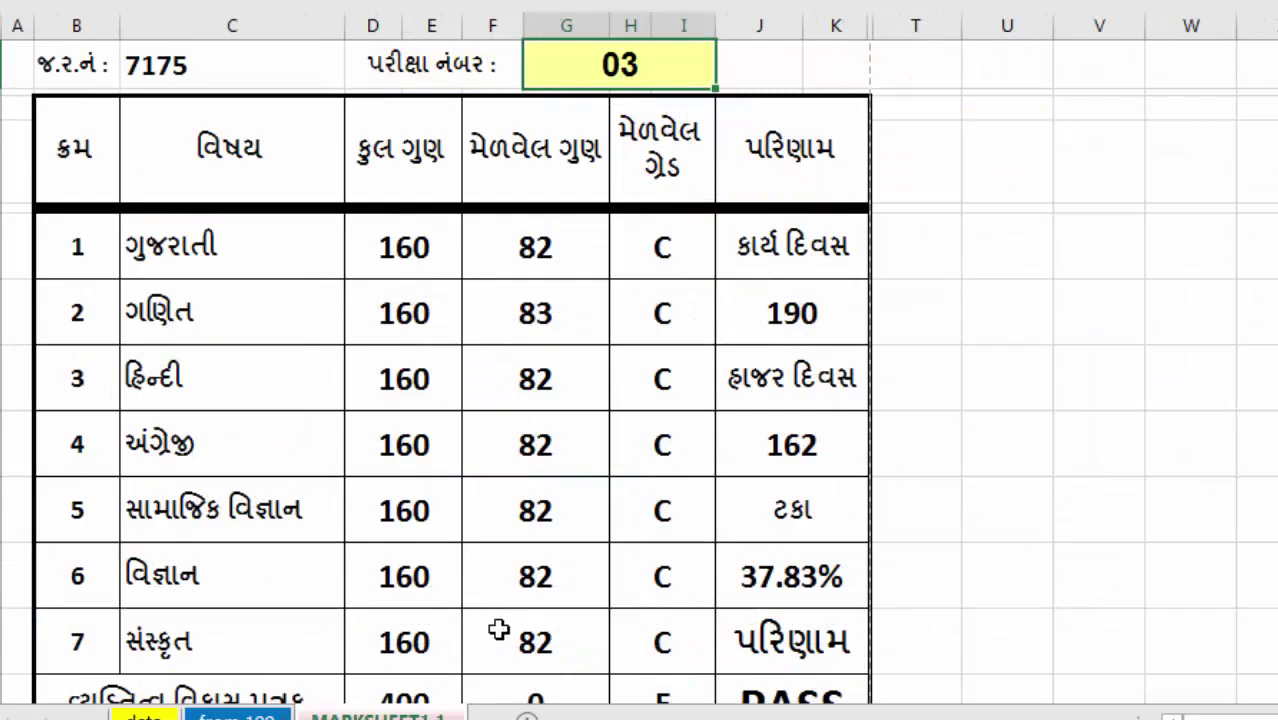
- Set the exam number on the mark sheet to 1 and check that student's grades and final result
left_click(1218, 456)
scroll(807, 400, "down", 1)
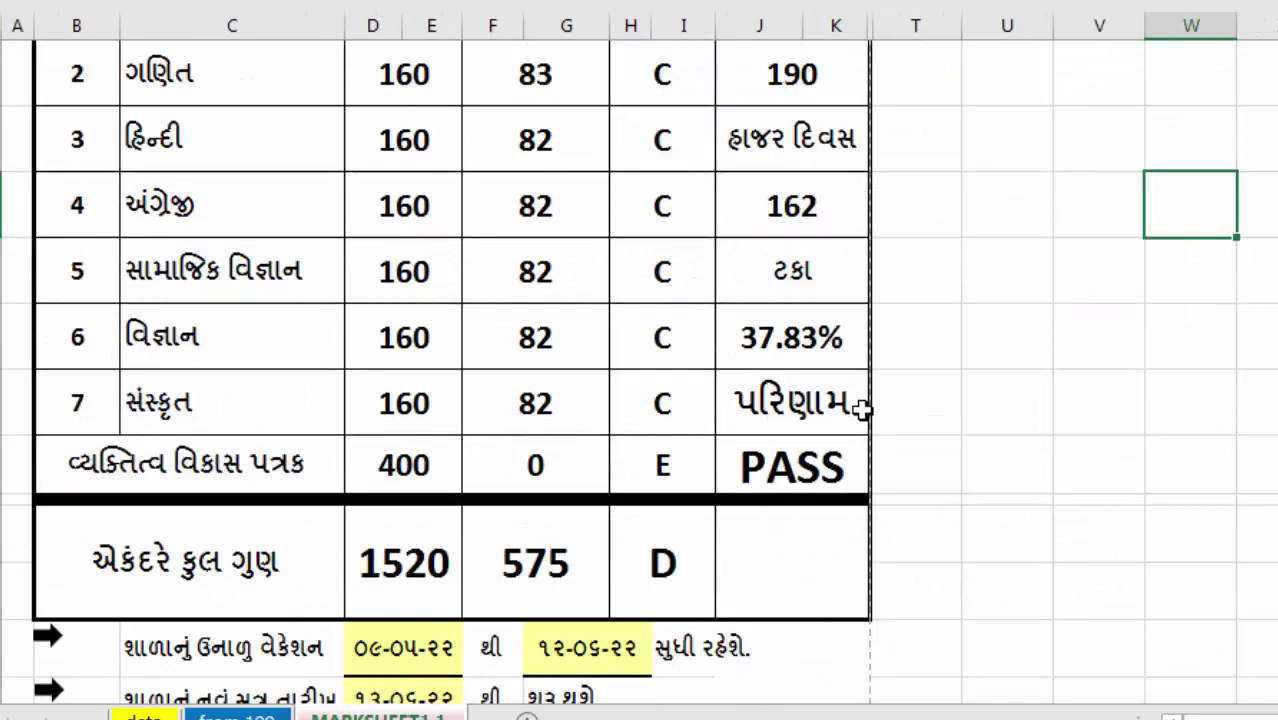
scroll(713, 283, "up", 2)
left_click(670, 285)
type("1")
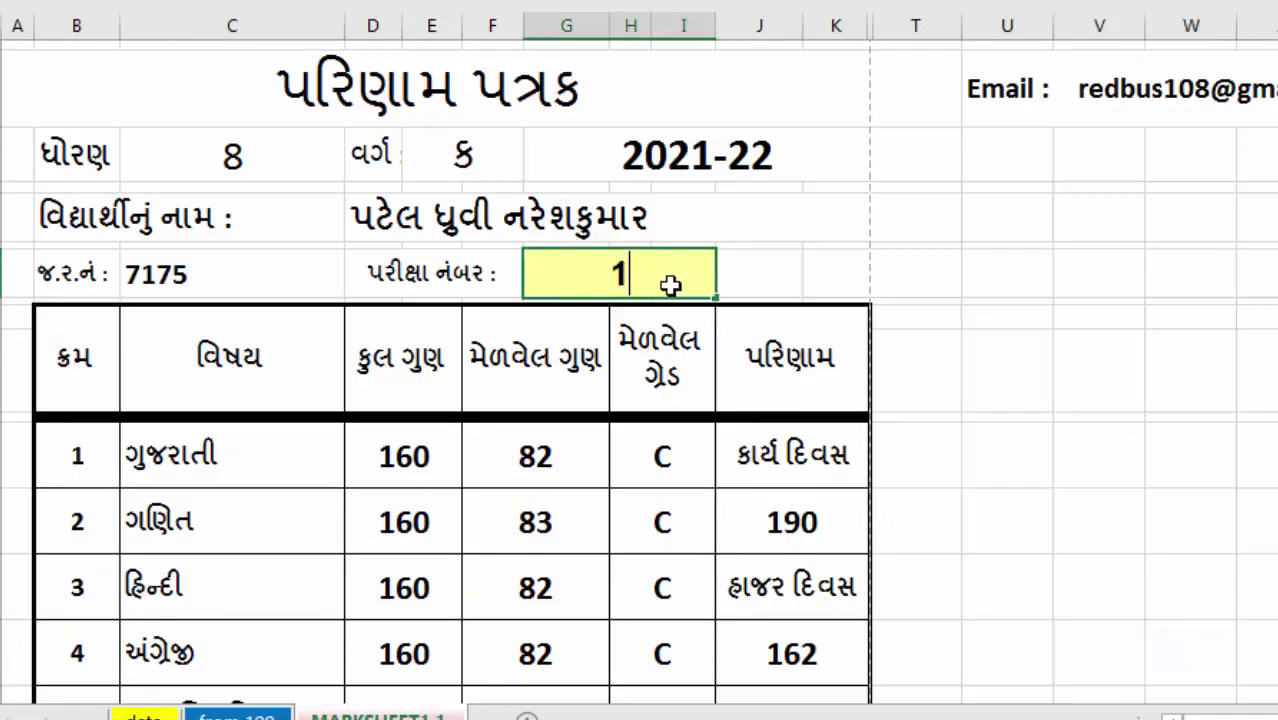
key("Return")
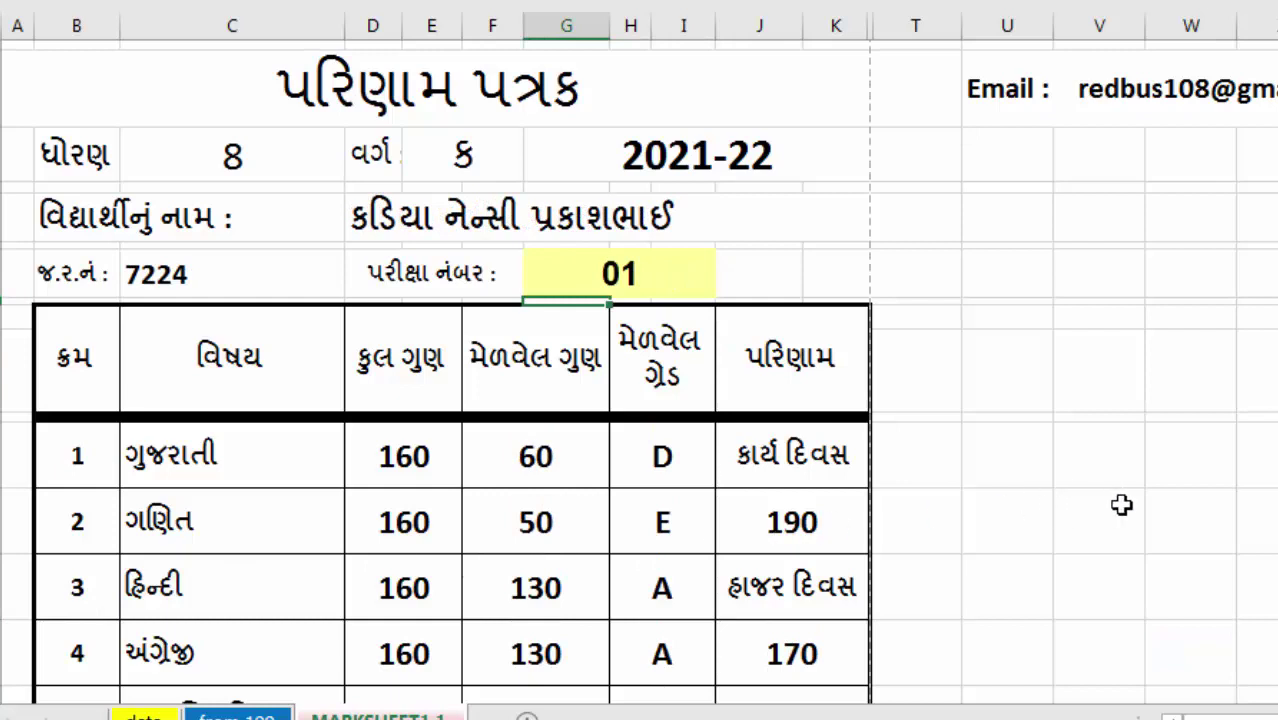
scroll(655, 535, "down", 2)
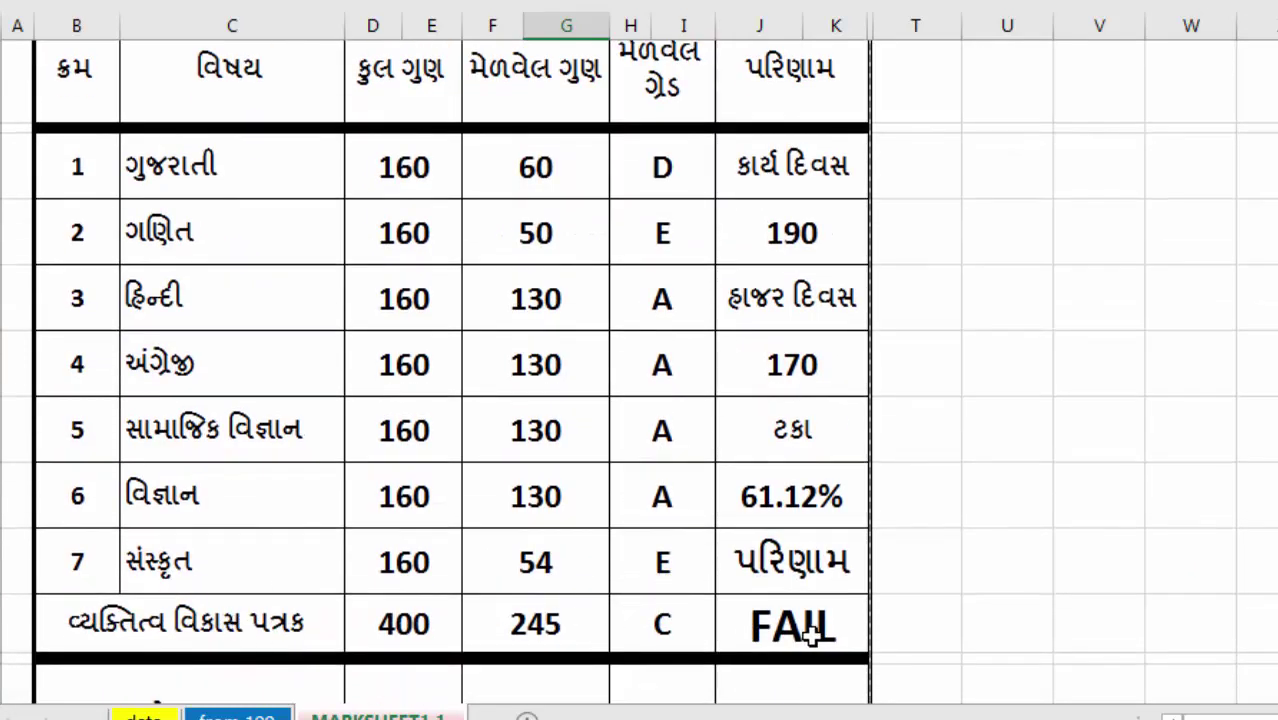
left_click(1256, 598)
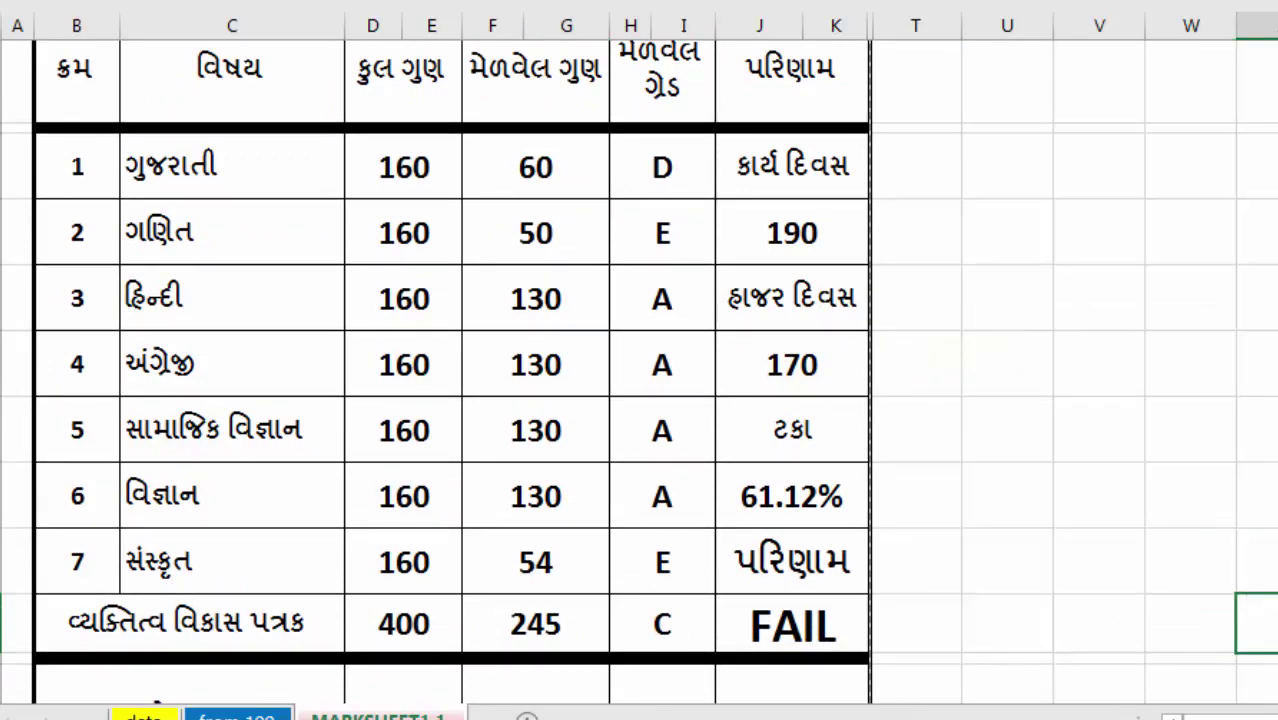
- On the data sheet, set the class standard to ૬ (6)
key("ctrl+Page_Up")
key("ctrl+Page_Up")
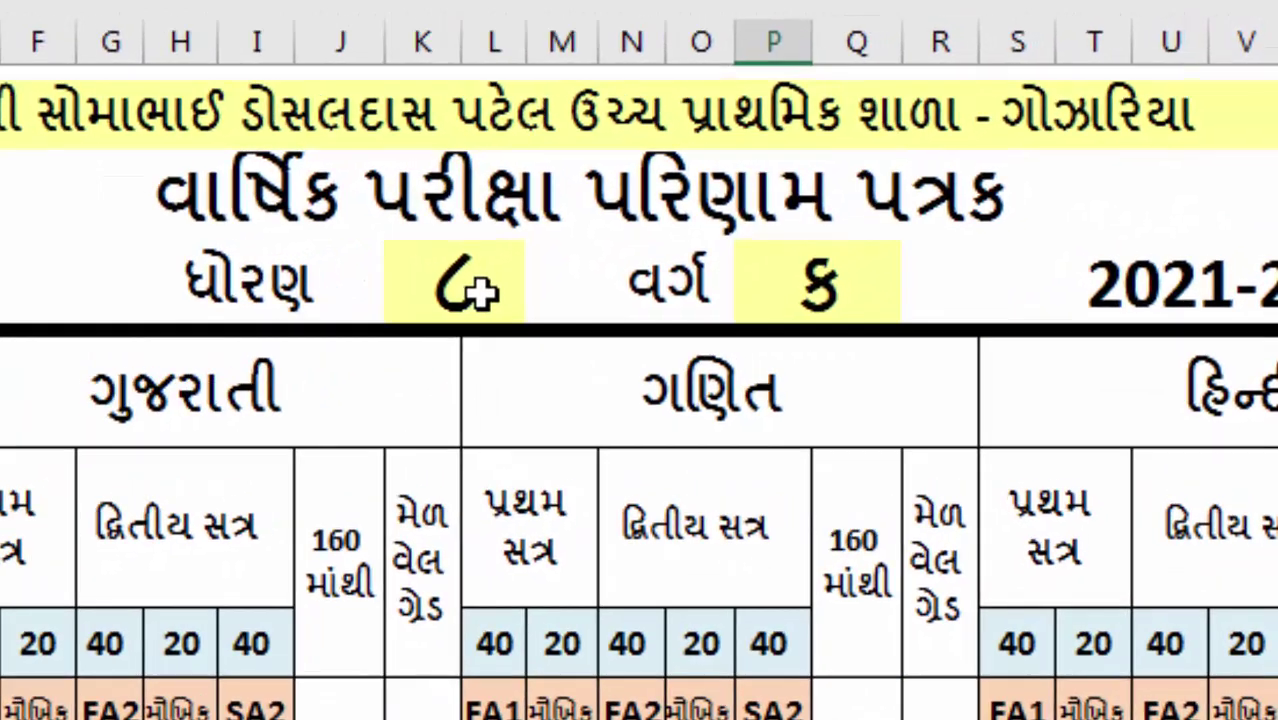
left_click(805, 178)
left_click(548, 300)
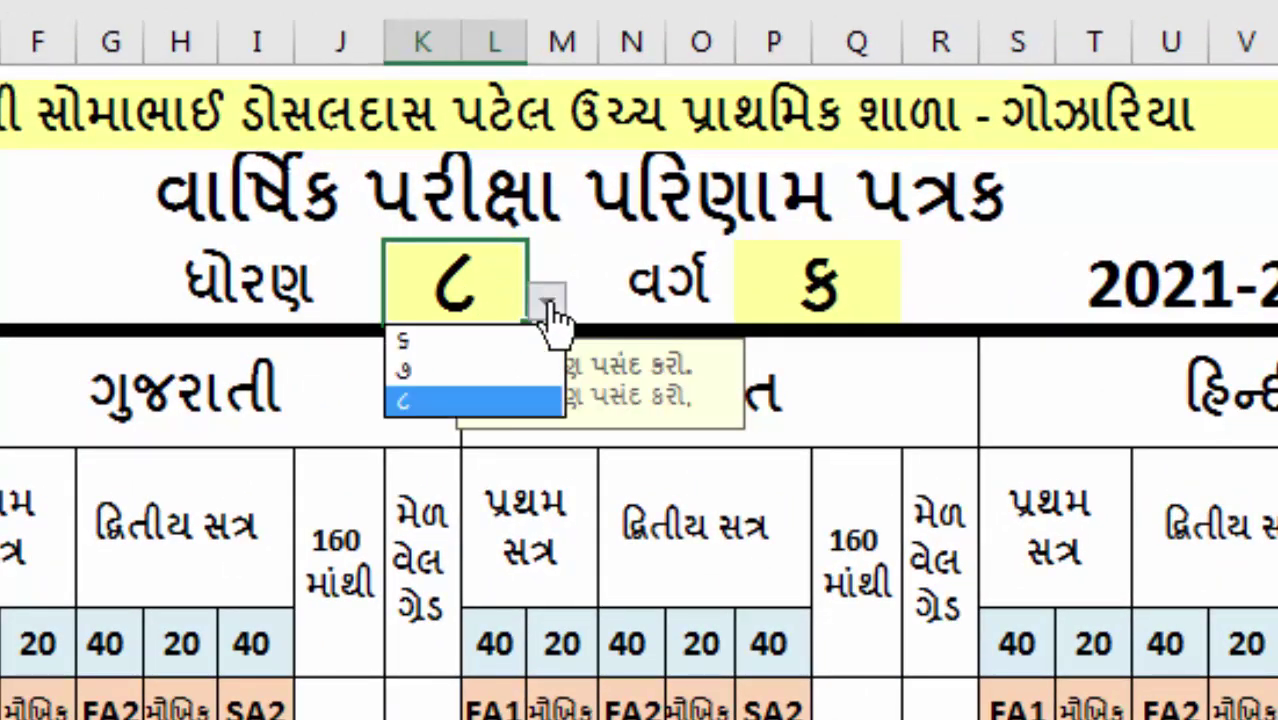
left_click(490, 343)
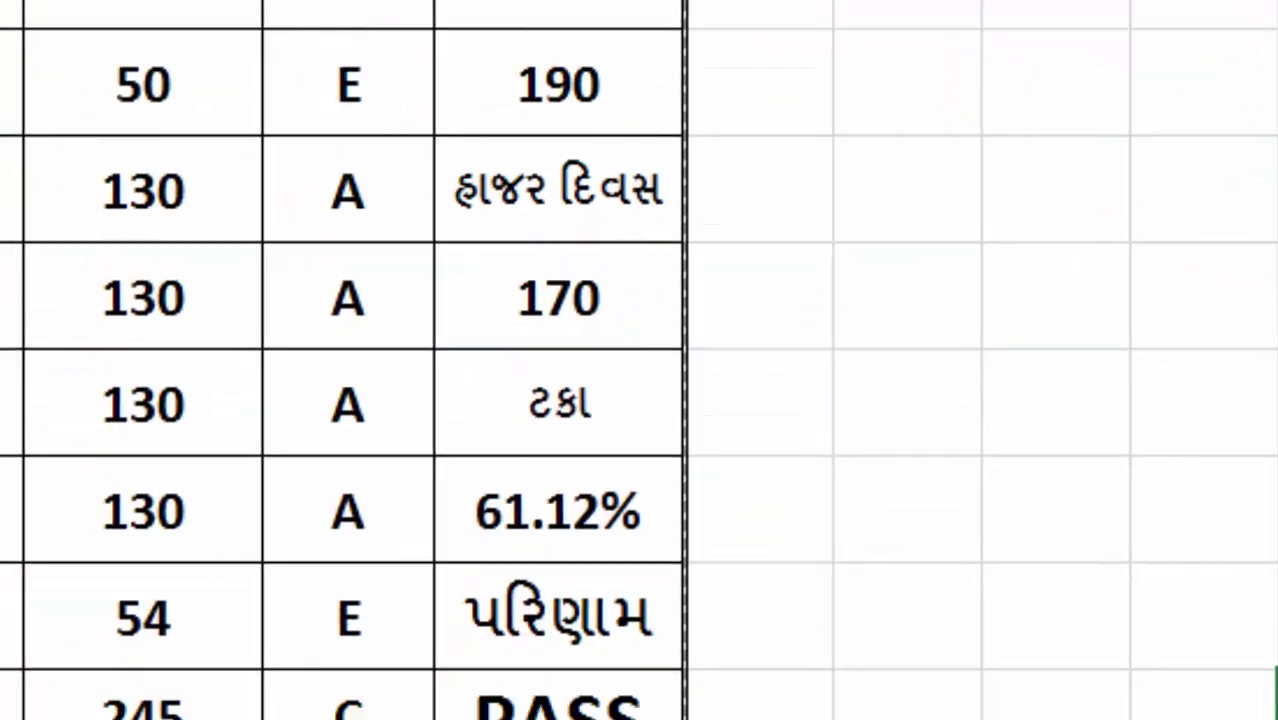
- Check the first student's percentage and final result on the mark sheet under the new standard
scroll(1123, 331, "up", 1)
scroll(926, 305, "down", 3)
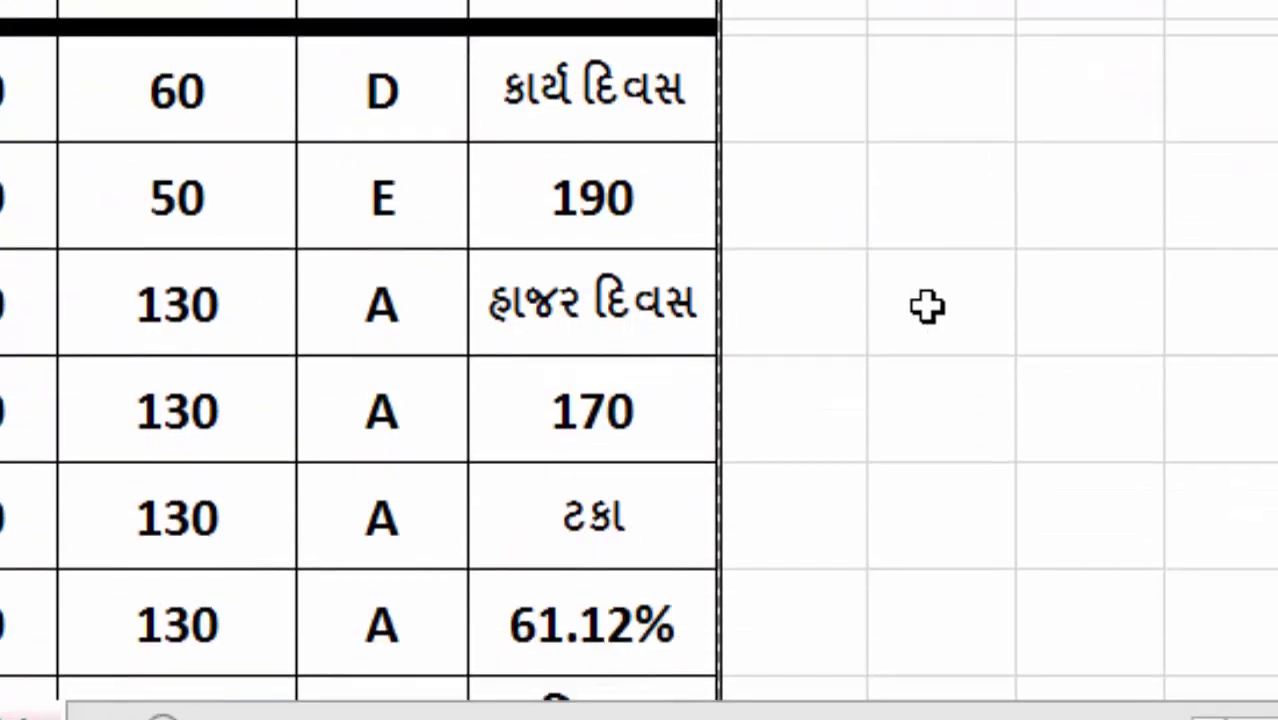
scroll(700, 640, "down", 1)
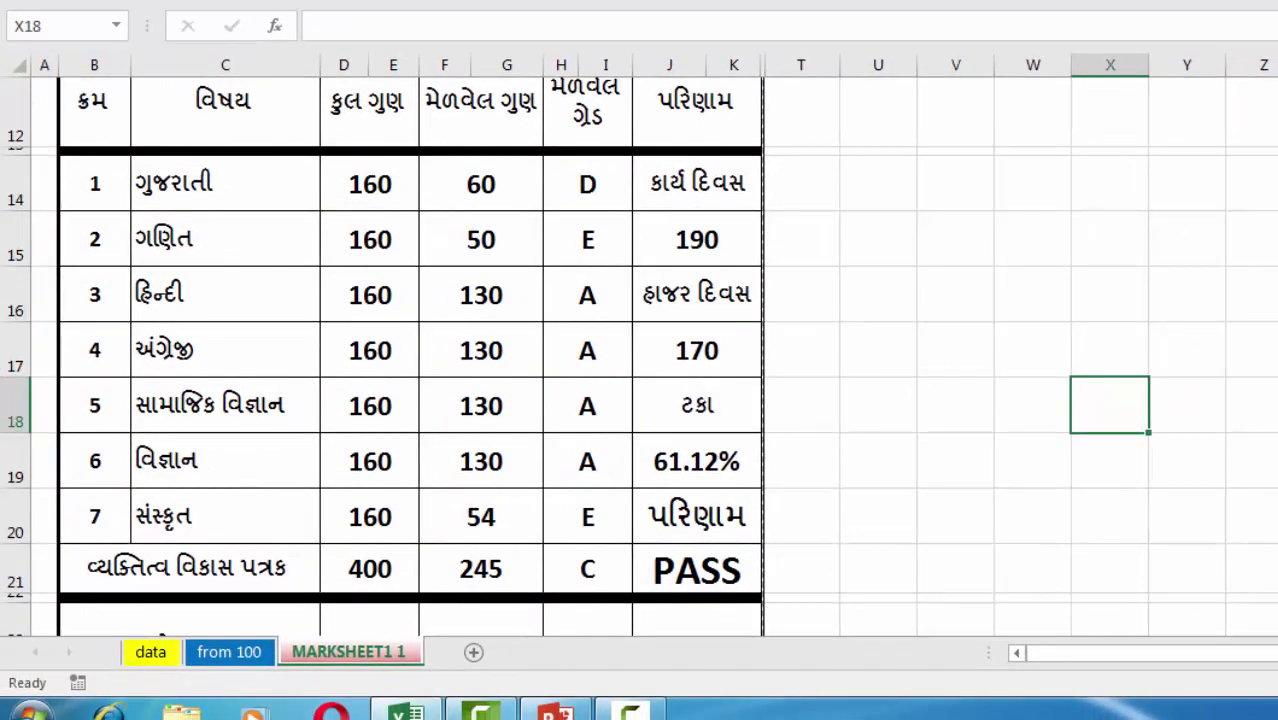
scroll(640, 350, "up", 2)
- View the workbook's file information page and return to the mark sheet
key("alt+f")
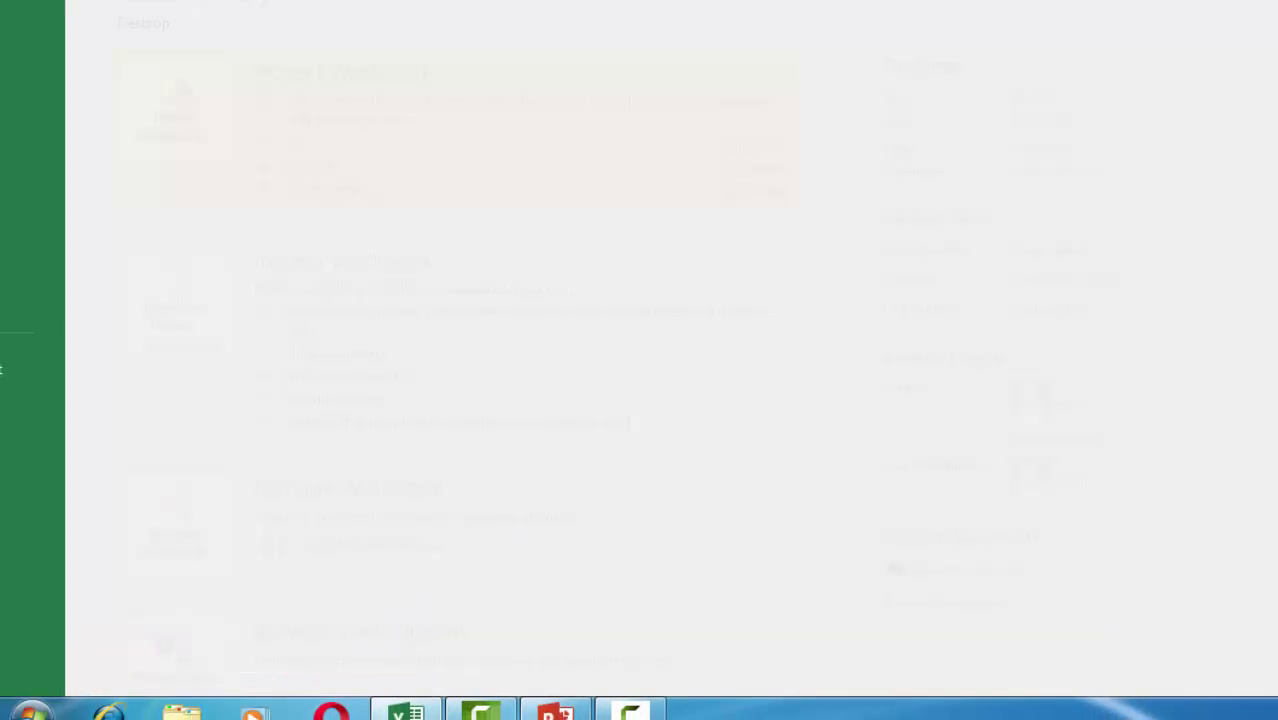
left_click(50, 162)
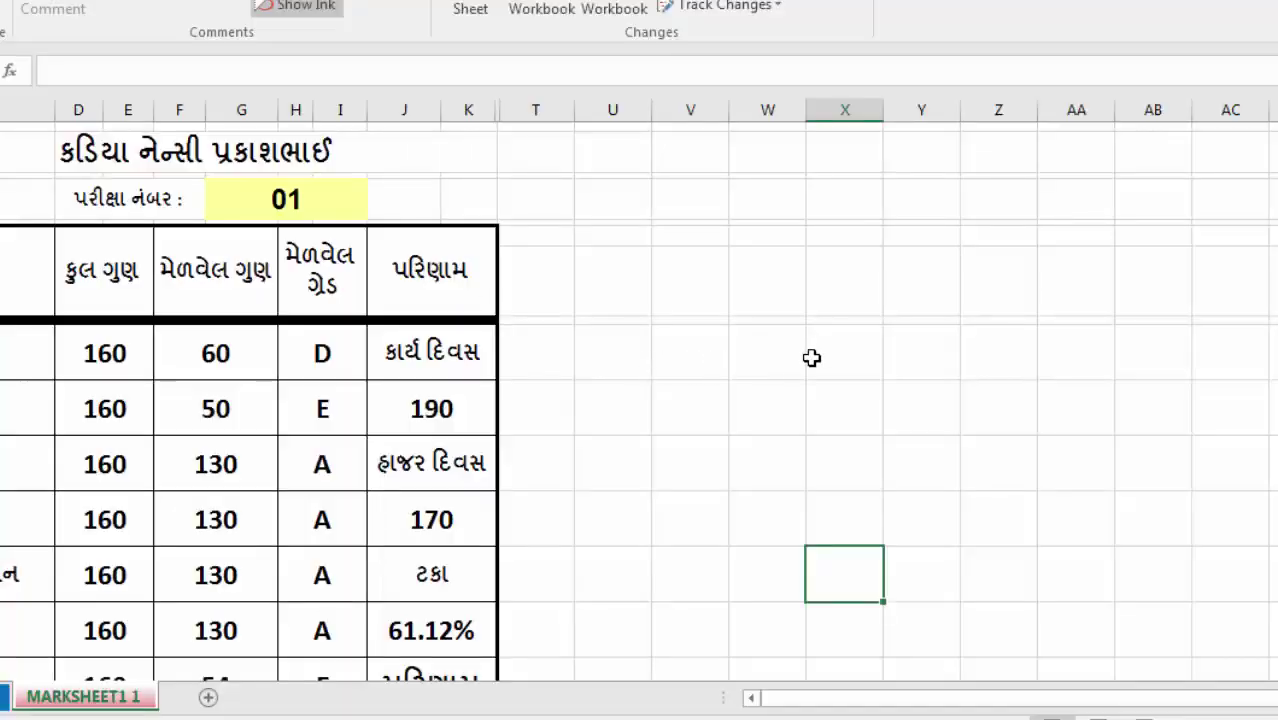
left_click(742, 350)
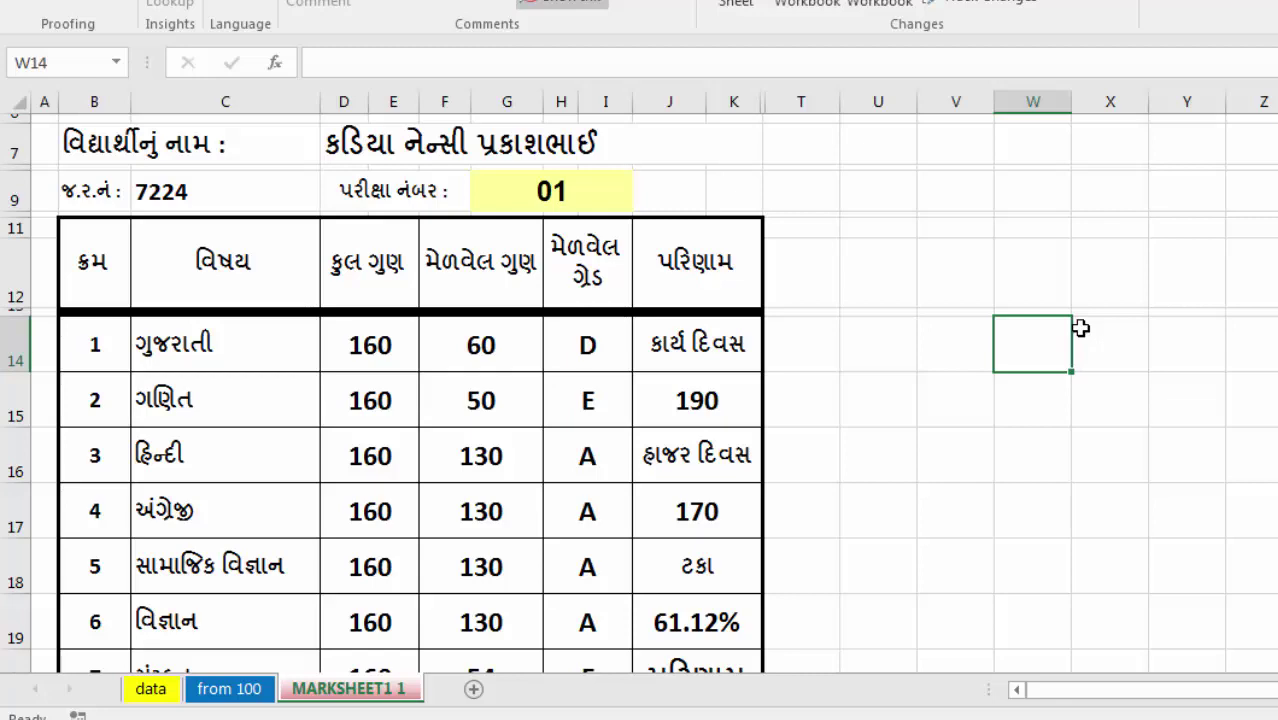
- Review the class result on the data sheet, including its title, the standard and class entries, and the marks table
left_click(148, 692)
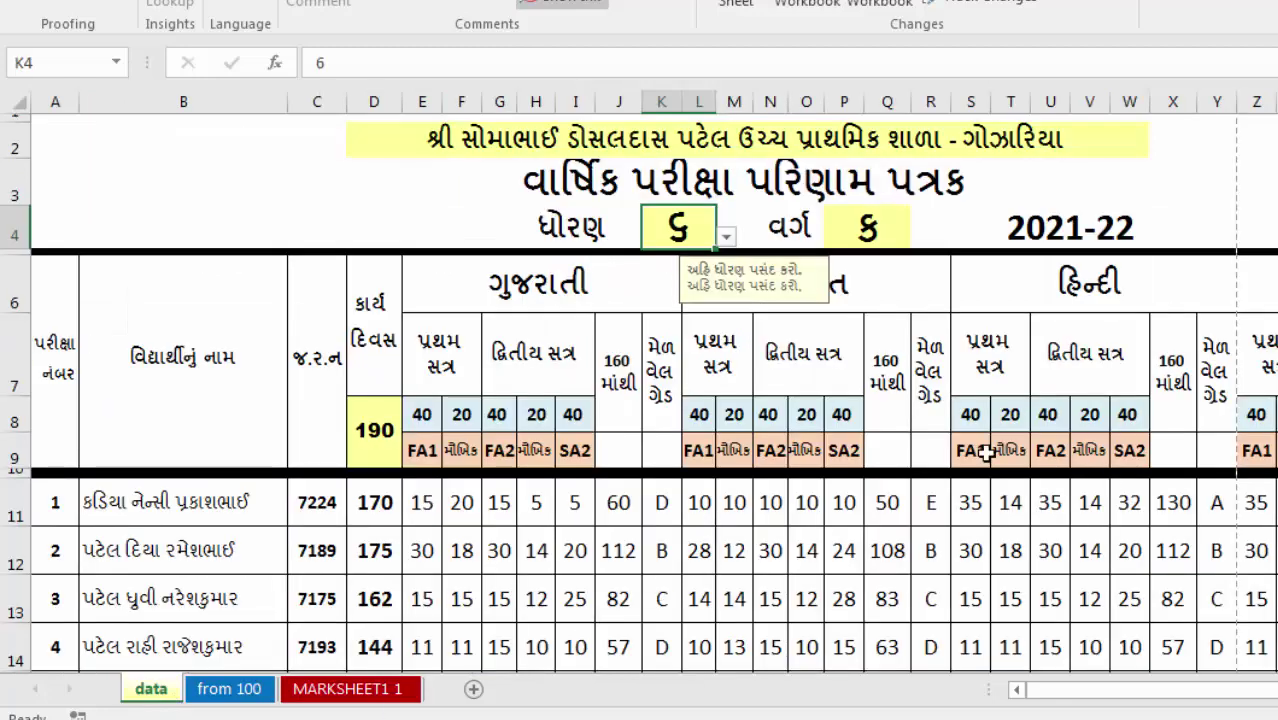
left_click(1270, 192)
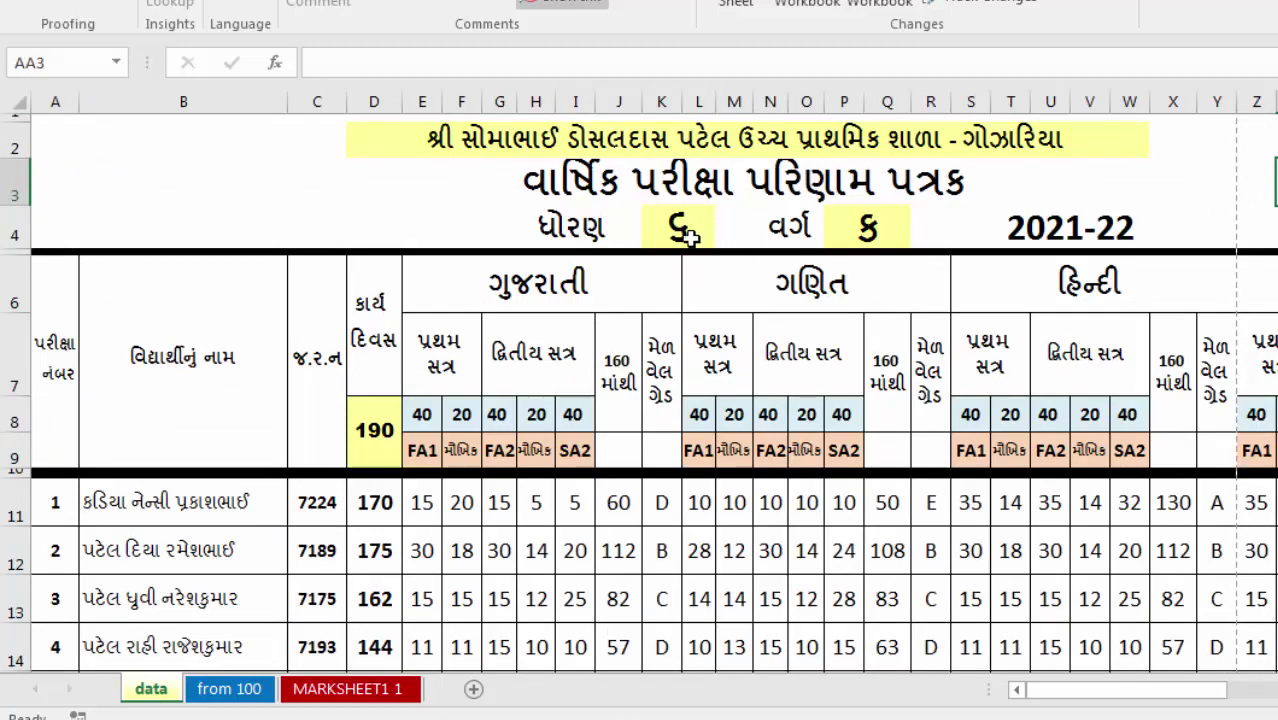
scroll(750, 513, "down", 2)
scroll(763, 507, "up", 2)
left_click(592, 186)
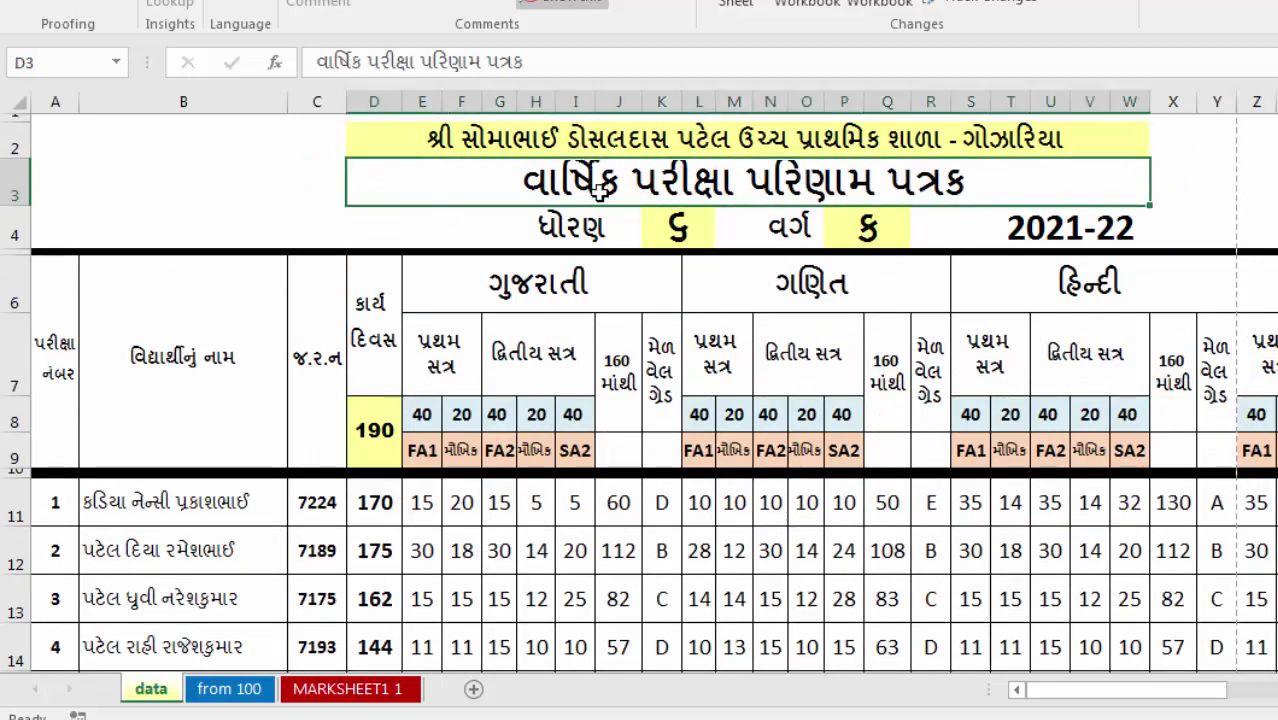
left_click(1200, 189)
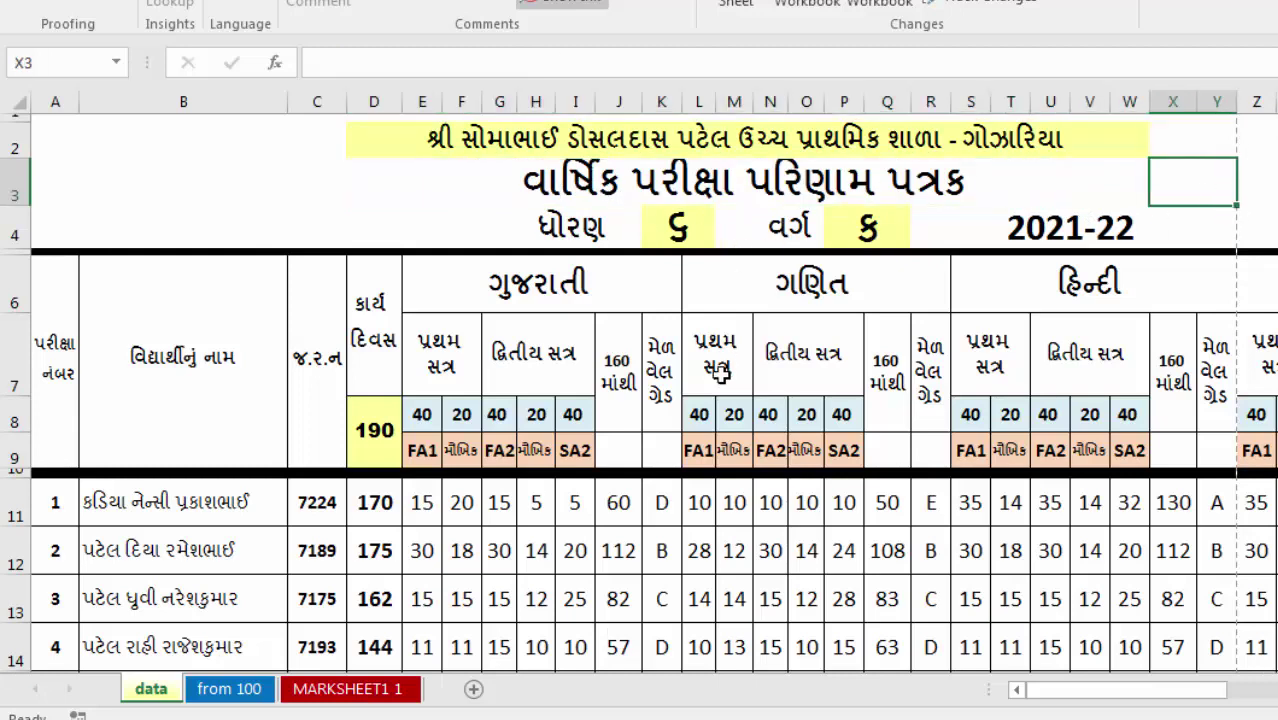
scroll(768, 517, "down", 2)
scroll(768, 517, "up", 2)
left_click(1270, 148)
left_click_drag(1251, 129, 1273, 208)
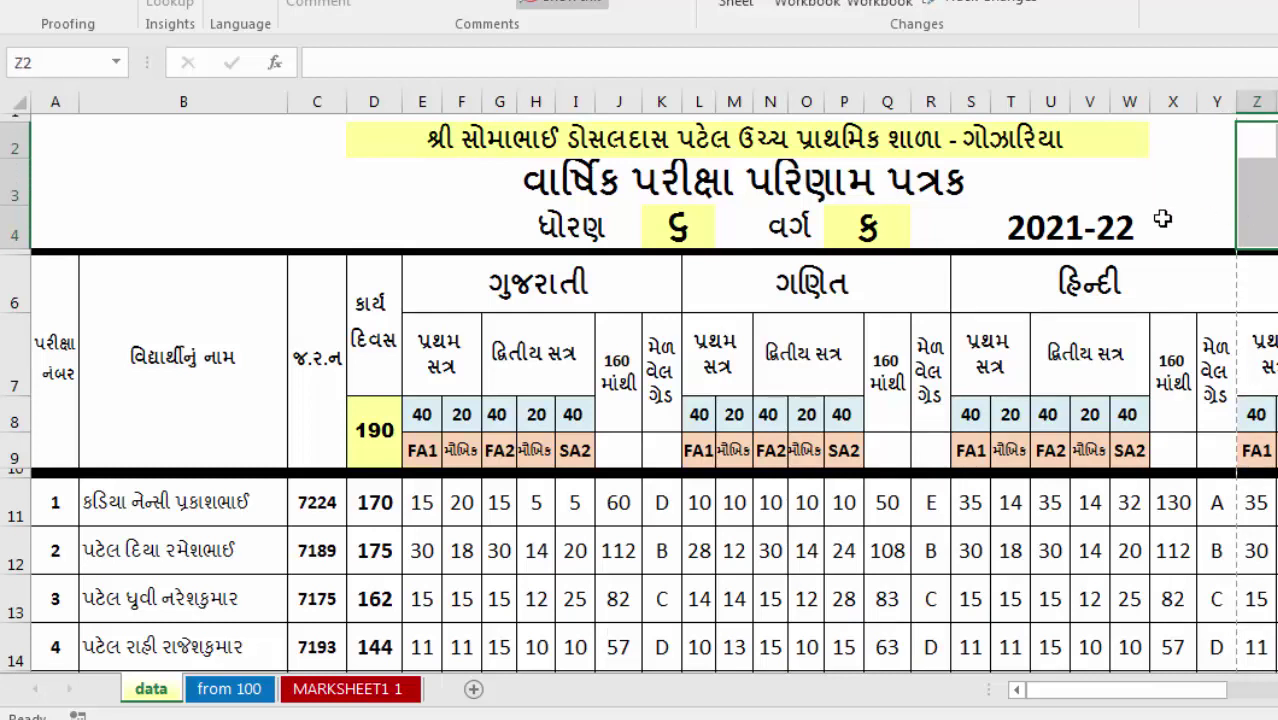
left_click_drag(1256, 135, 1272, 228)
left_click(1277, 190)
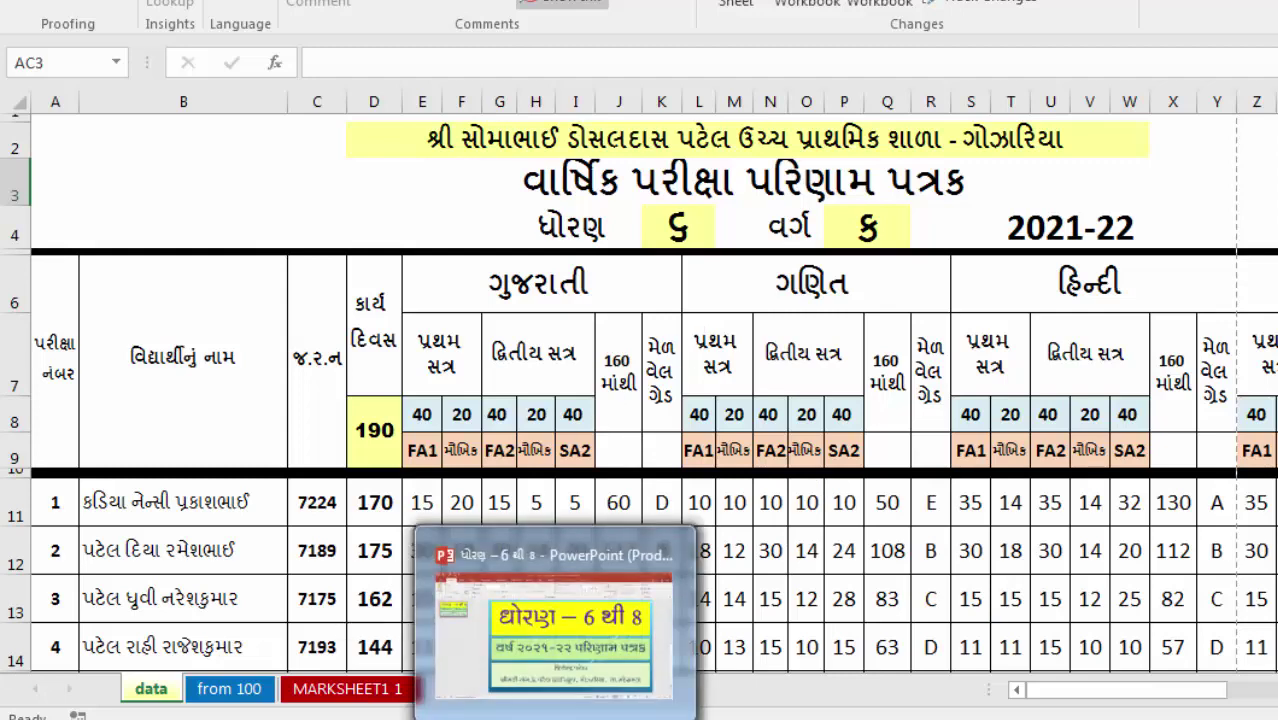
- Switch to PowerPoint to view the title slide for standards 6 to 8, and return to the workbook's mark sheet
left_click(533, 680)
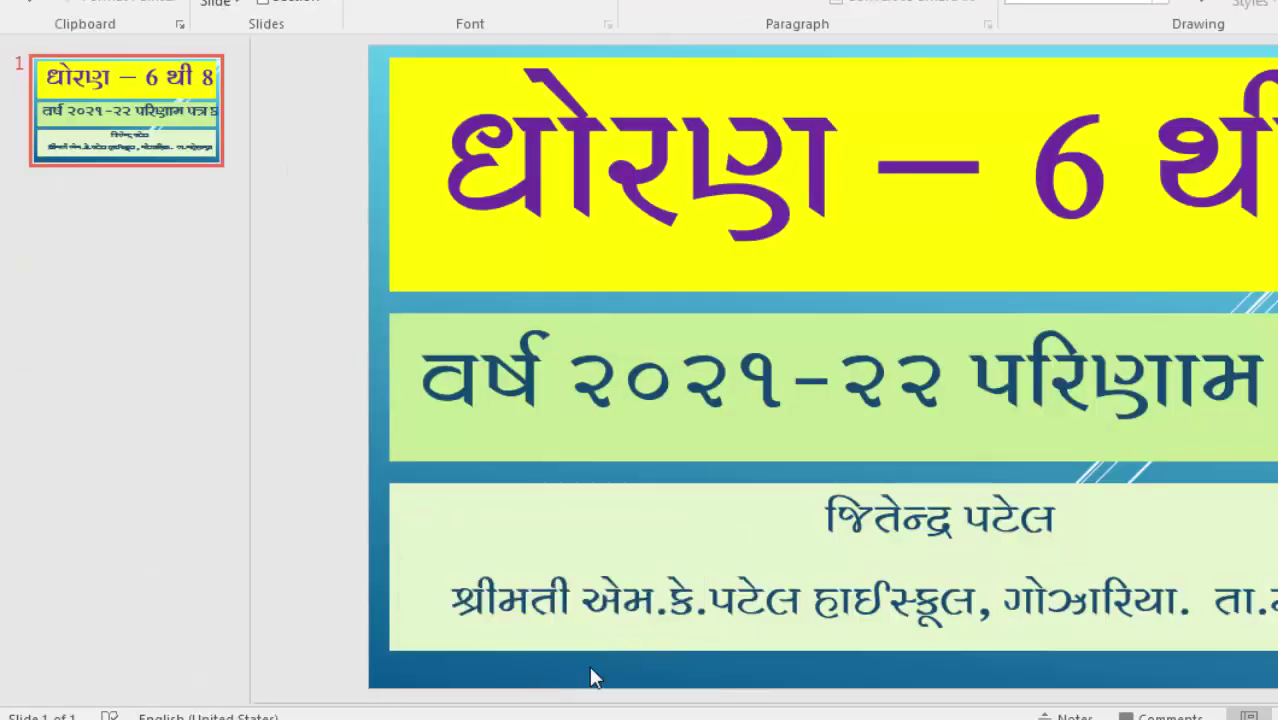
key("alt+Tab")
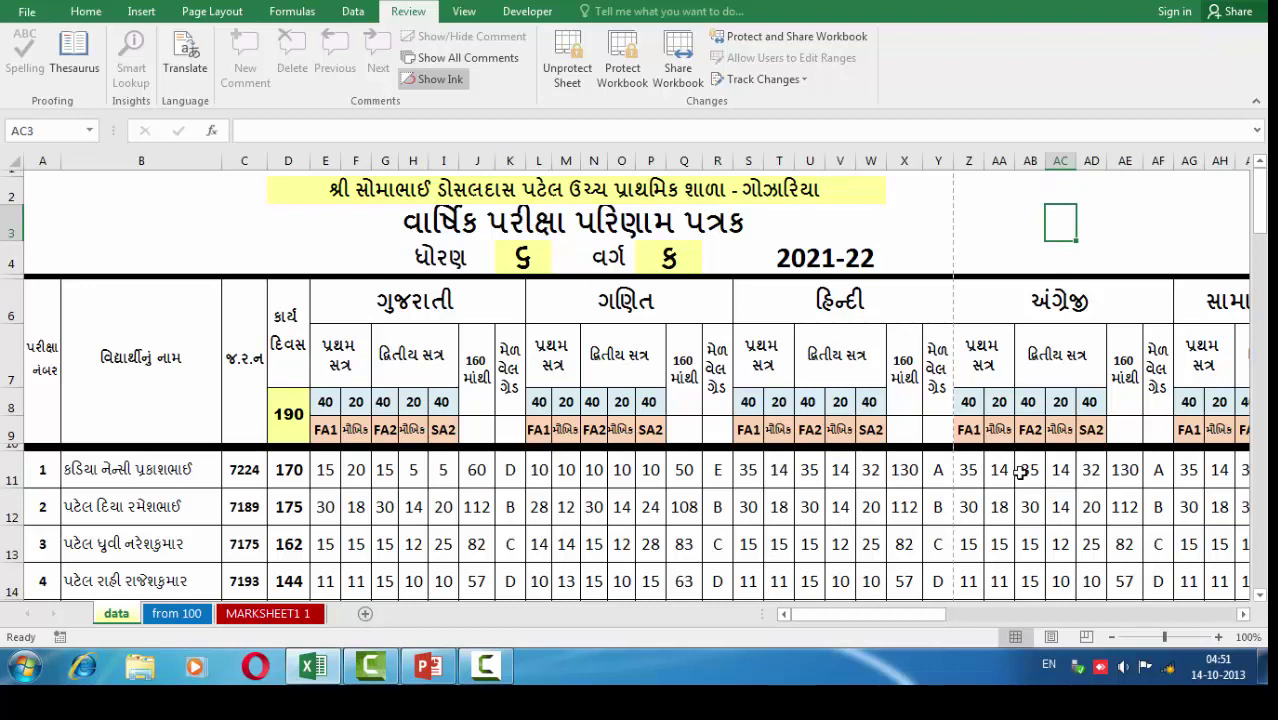
left_click(184, 618)
left_click(262, 613)
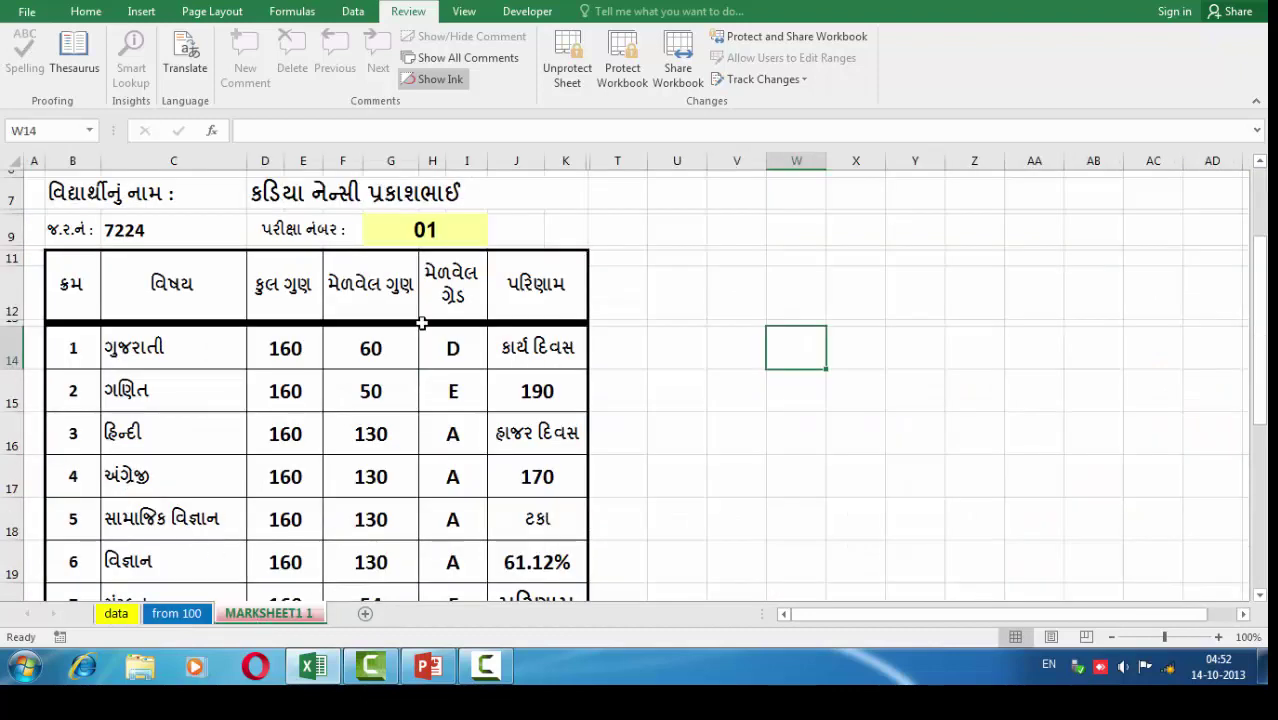
- Inspect the yellow entry cells on the mark sheet: exam number, school address, summer vacation dates and new term date
left_click(454, 238)
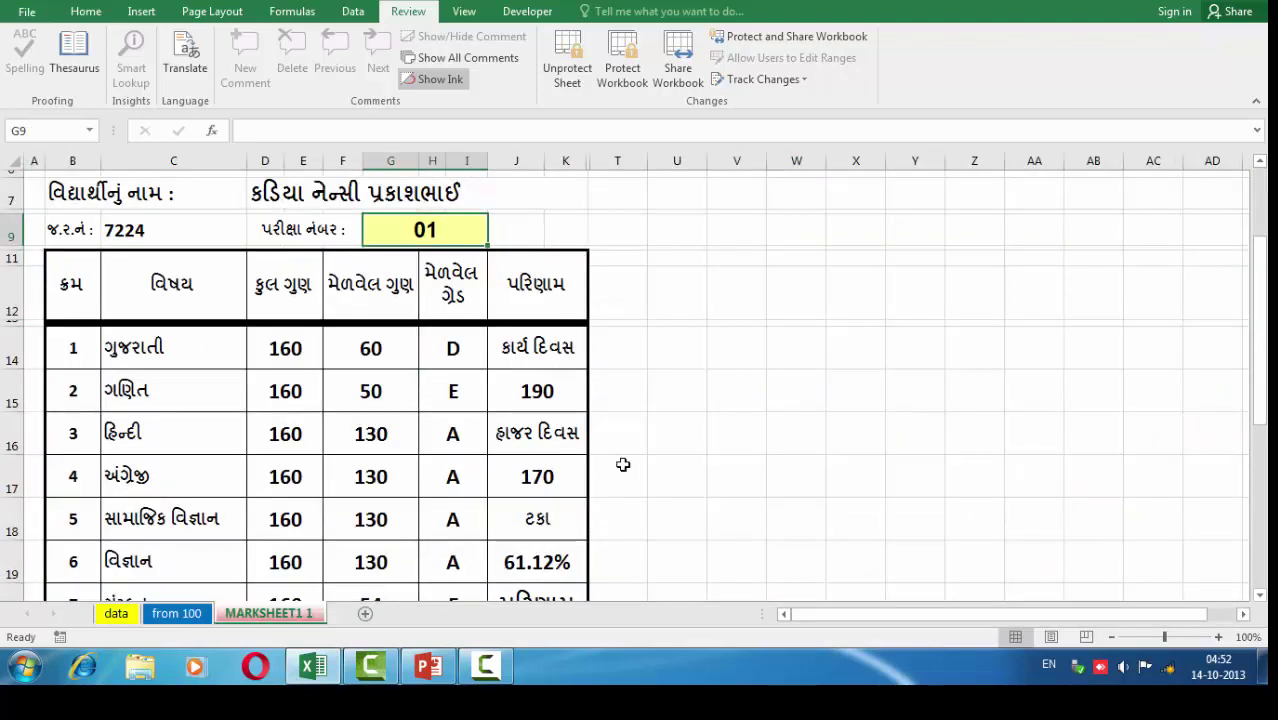
scroll(465, 381, "up", 2)
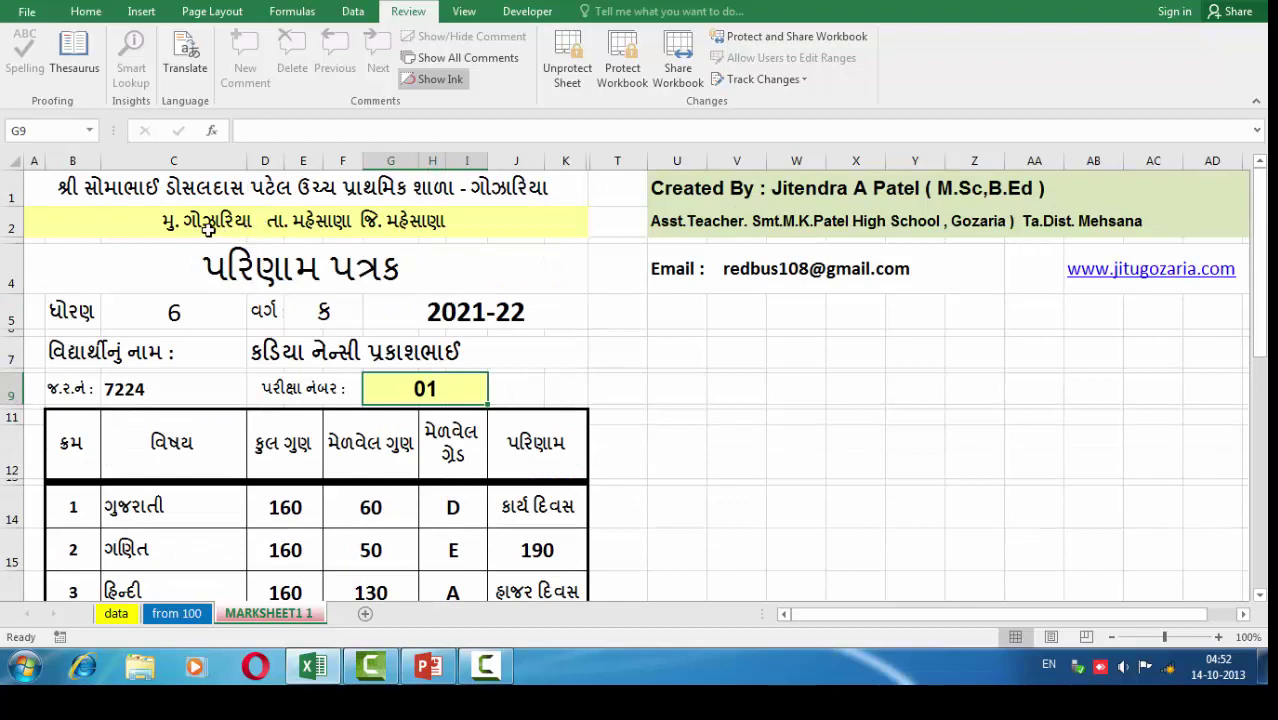
left_click(208, 228)
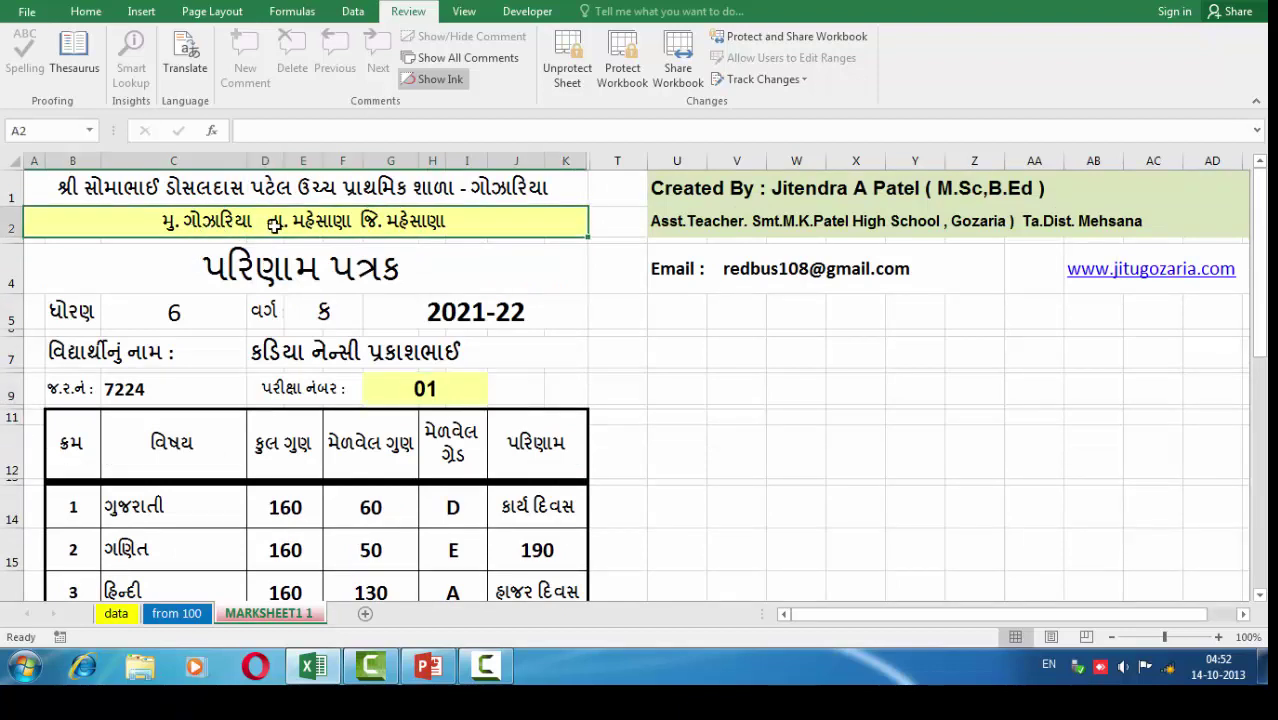
left_click(442, 387)
scroll(585, 460, "down", 6)
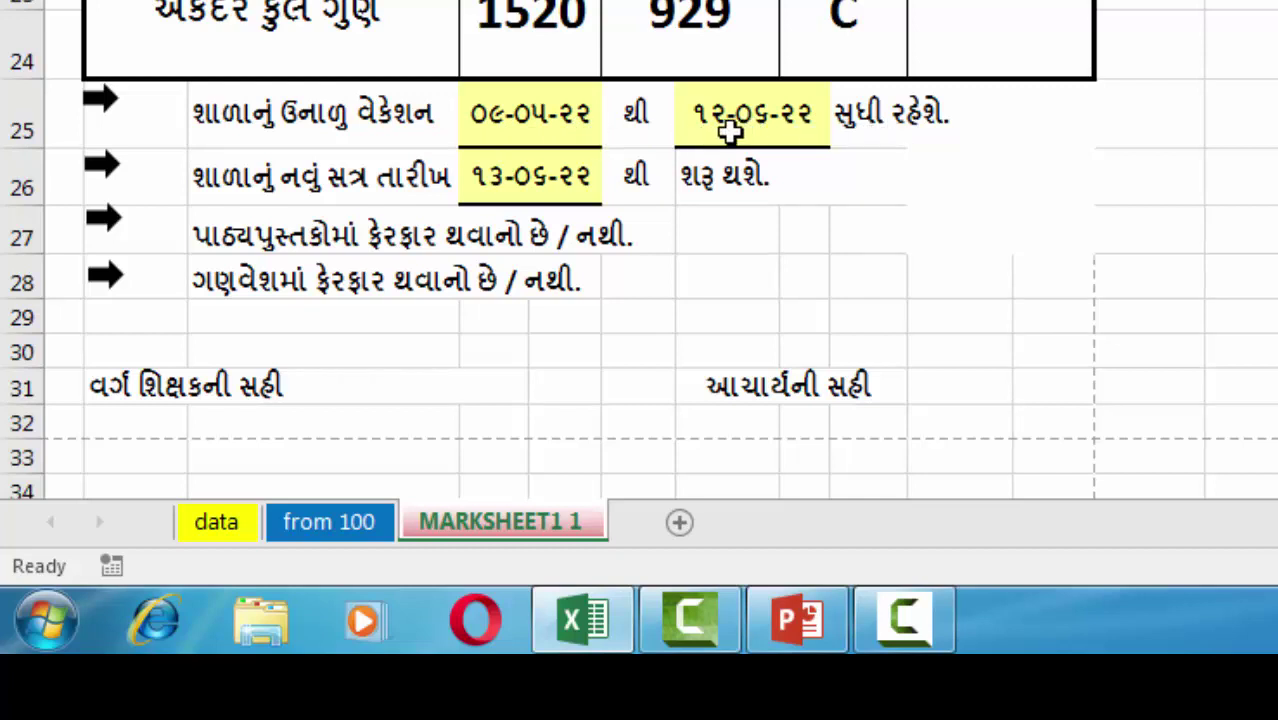
left_click(556, 190)
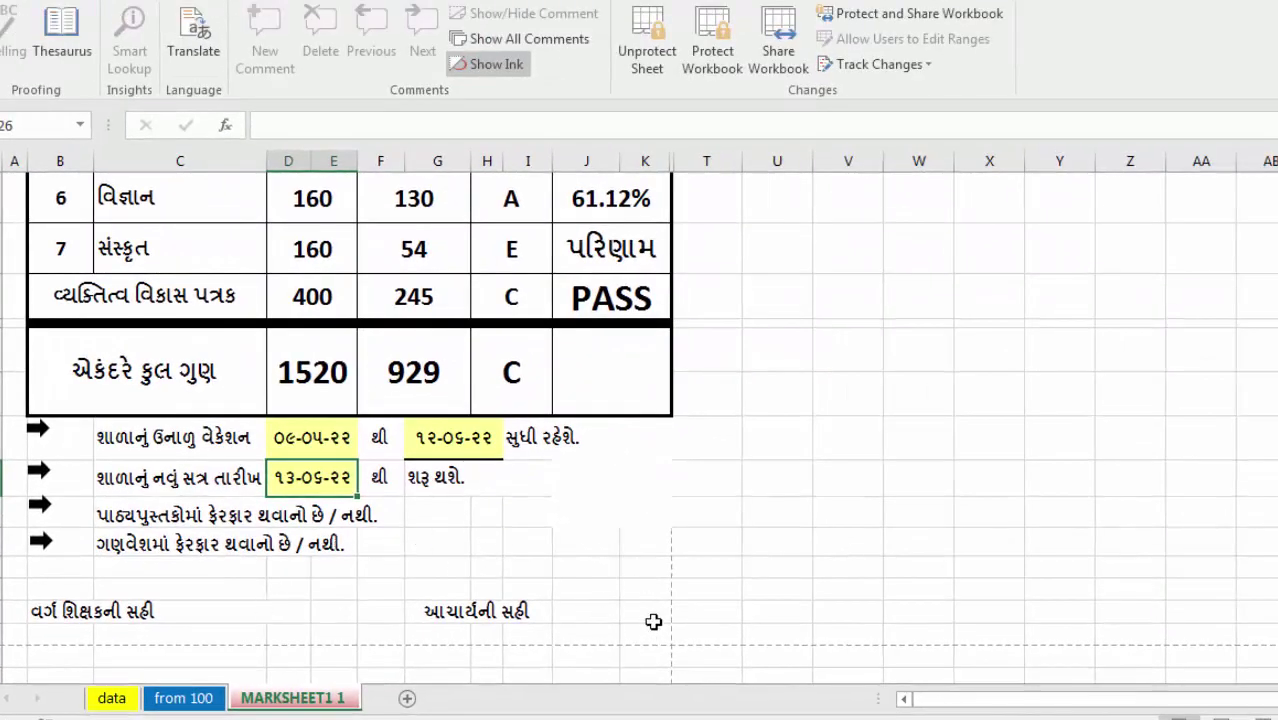
- Examine the first student's complete mark sheet, from the header details through the subject grades to the final result
scroll(614, 625, "up", 4)
scroll(698, 608, "down", 2)
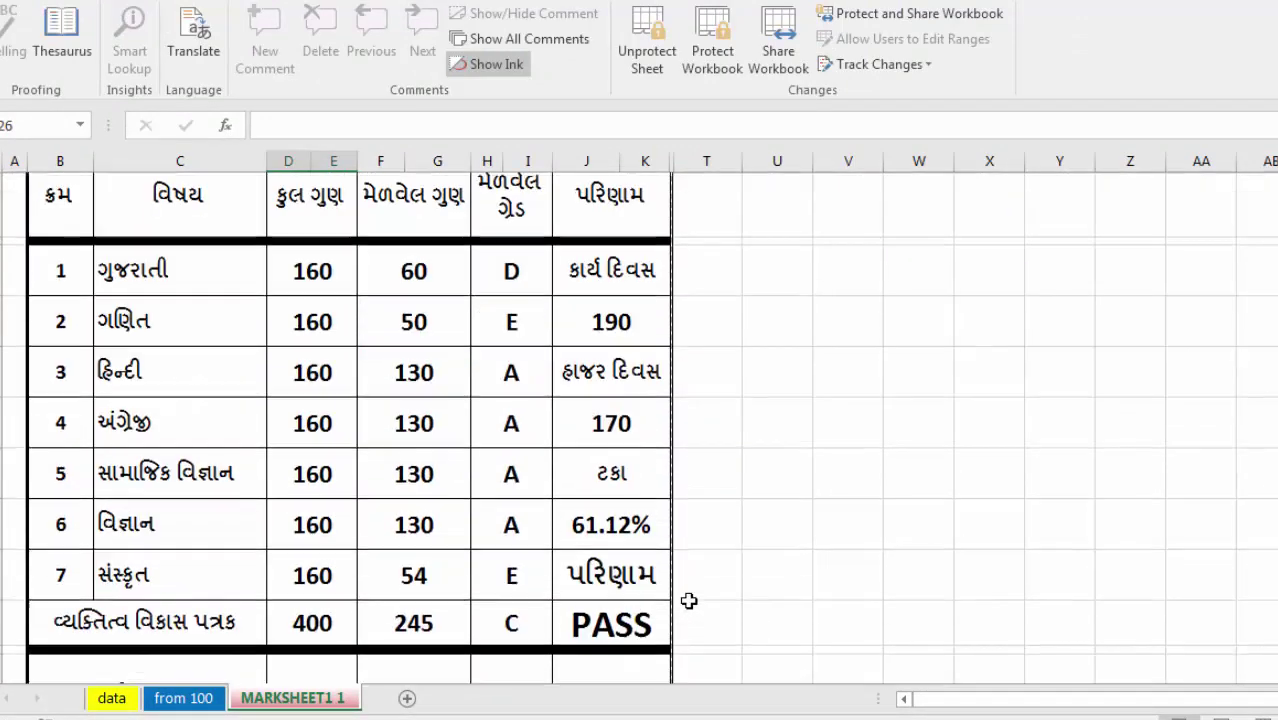
scroll(720, 455, "up", 2)
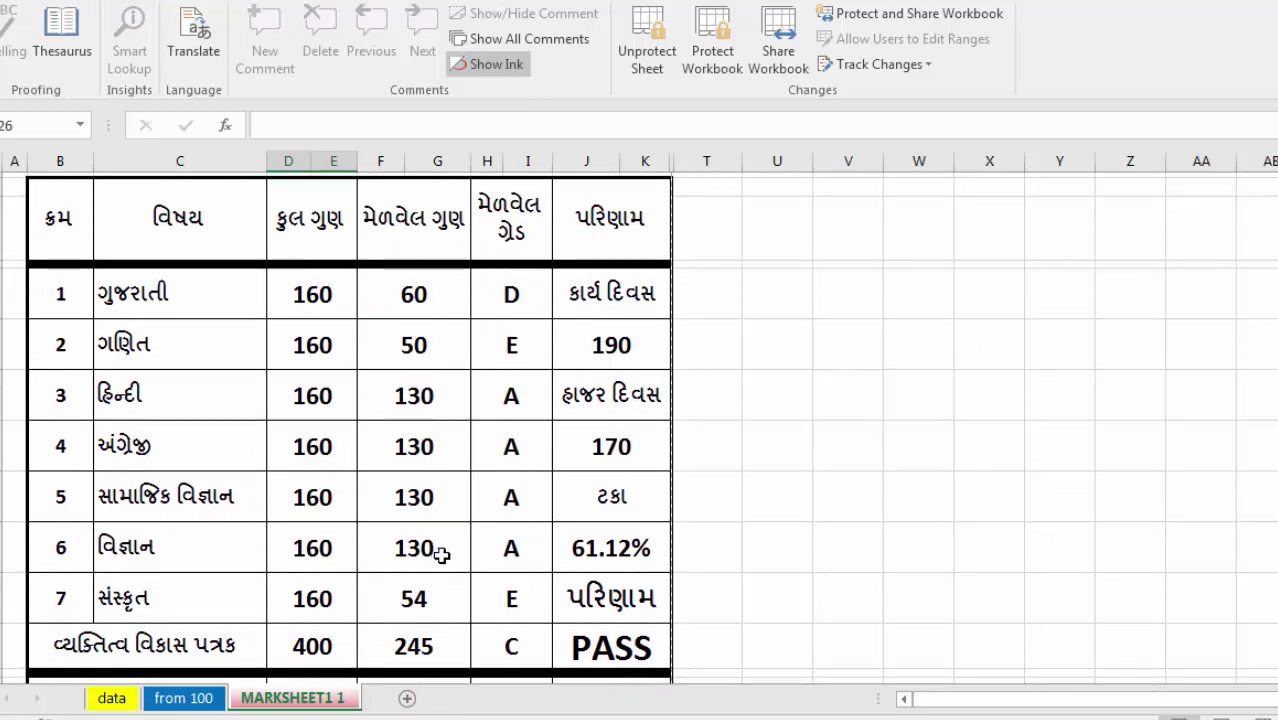
scroll(633, 648, "up", 2)
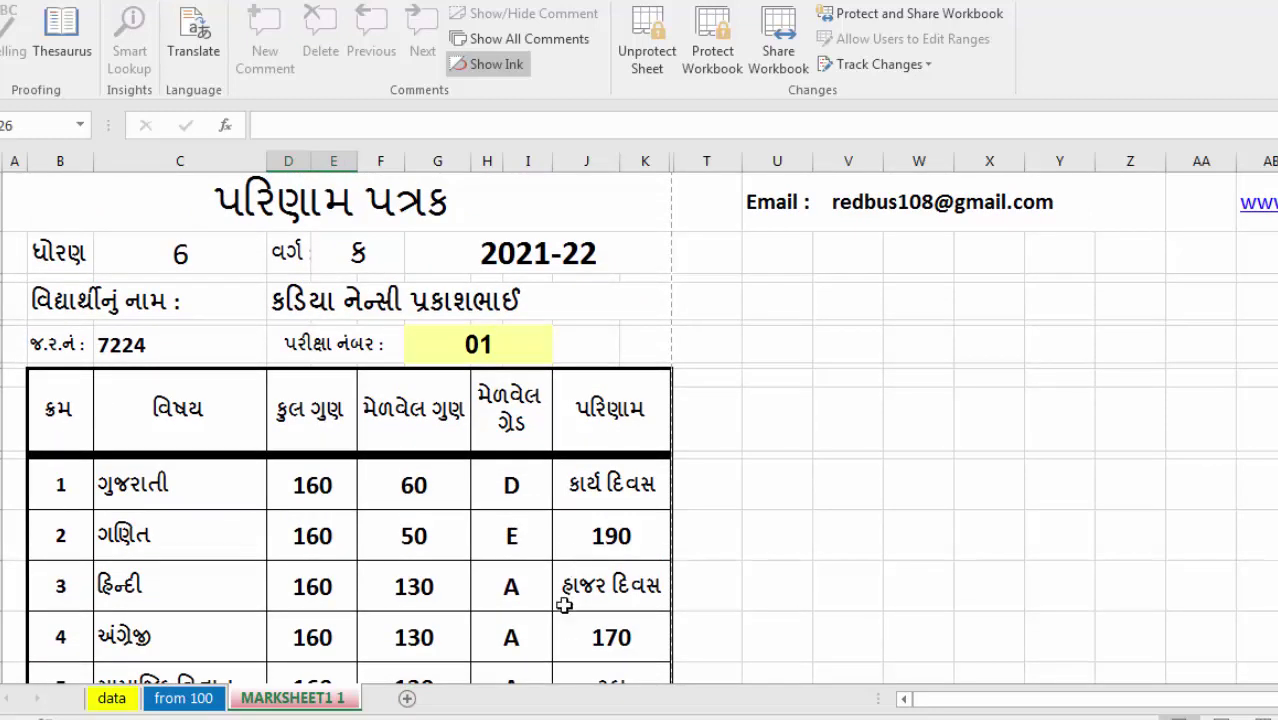
scroll(503, 528, "down", 2)
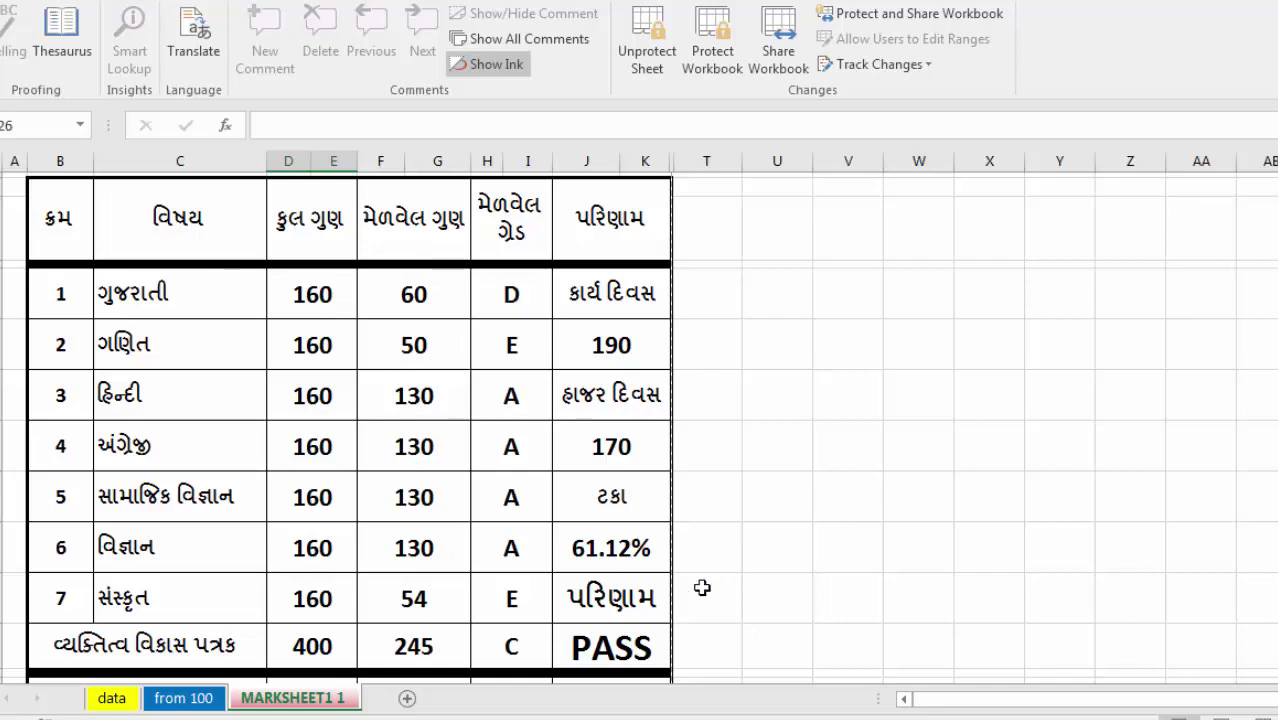
scroll(702, 588, "up", 2)
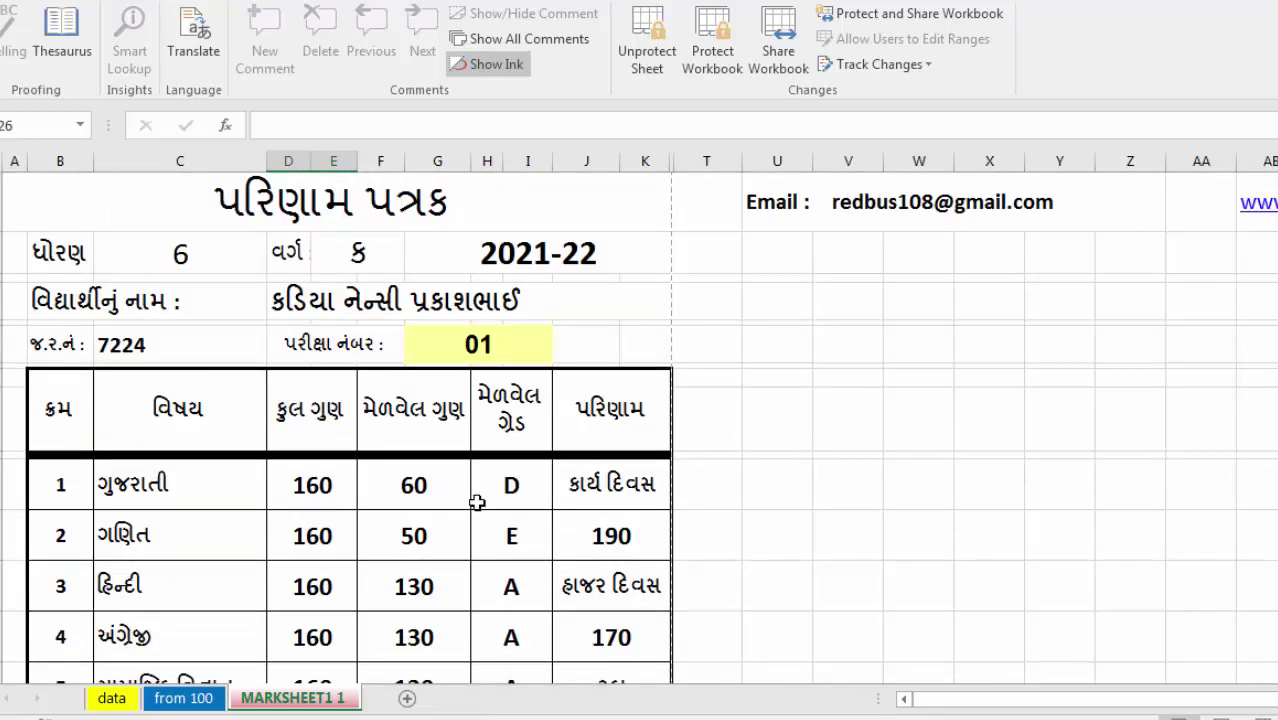
scroll(477, 504, "down", 1)
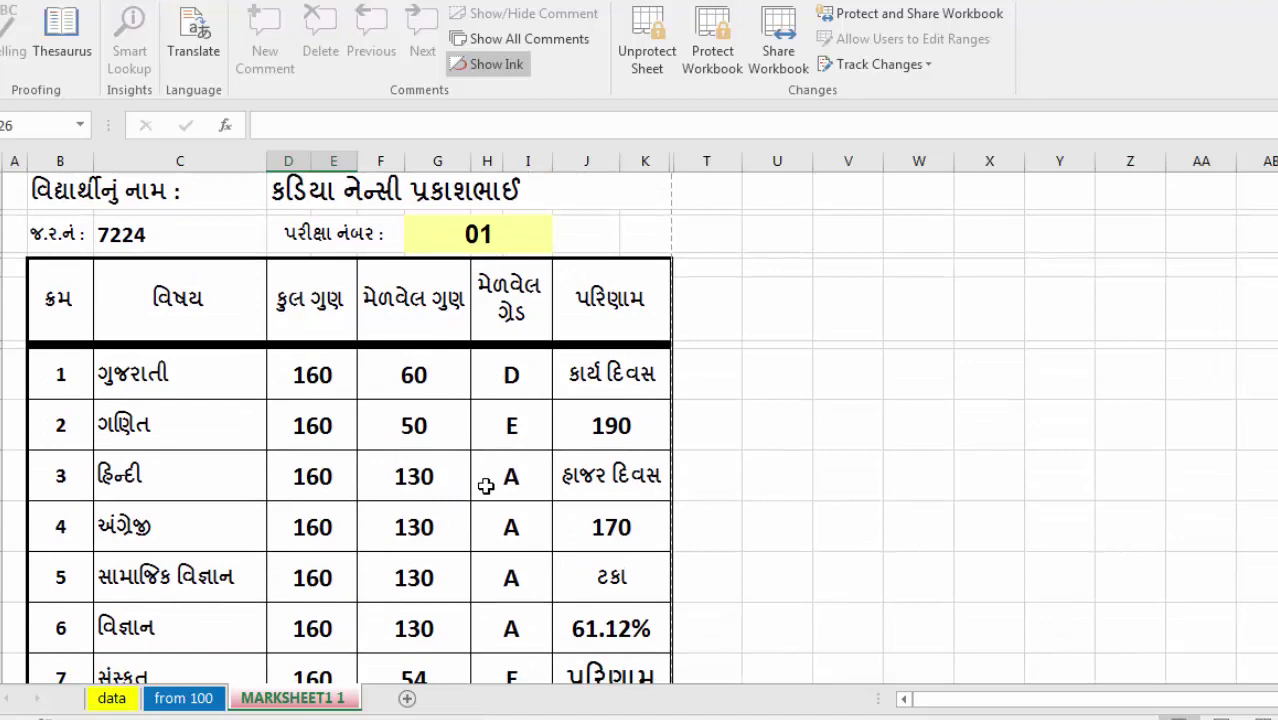
scroll(493, 496, "down", 1)
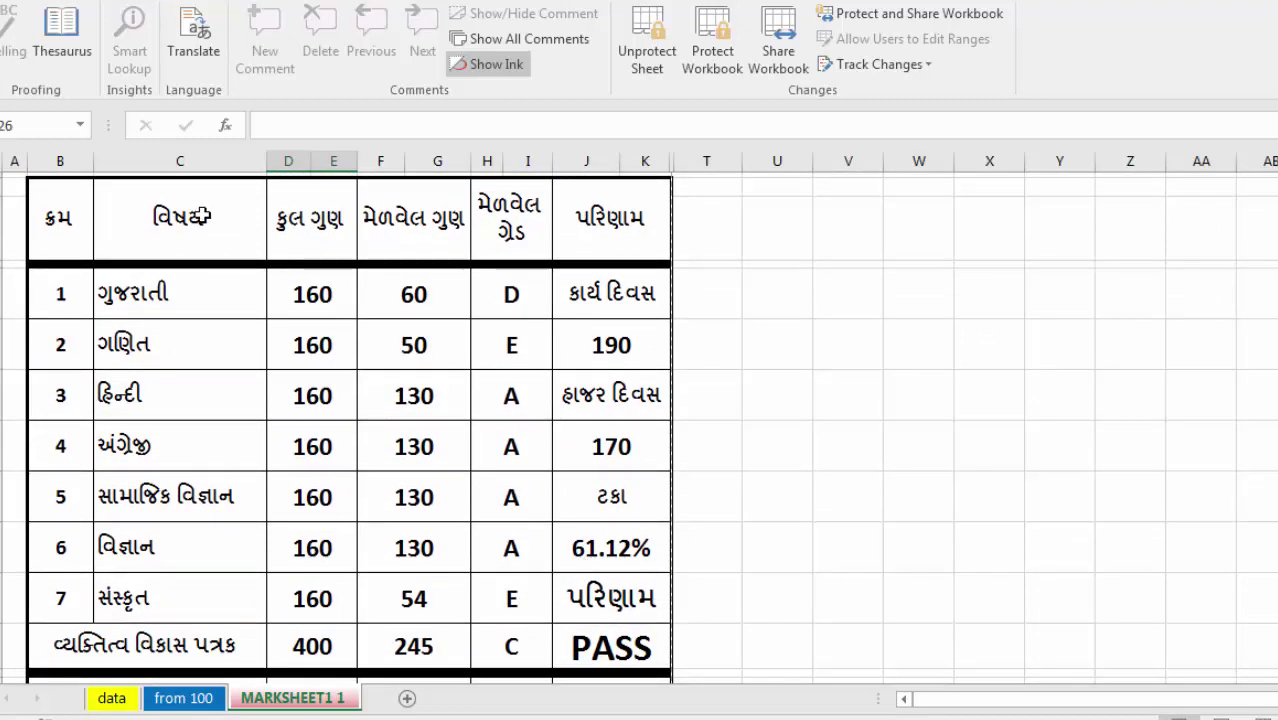
scroll(805, 615, "down", 1)
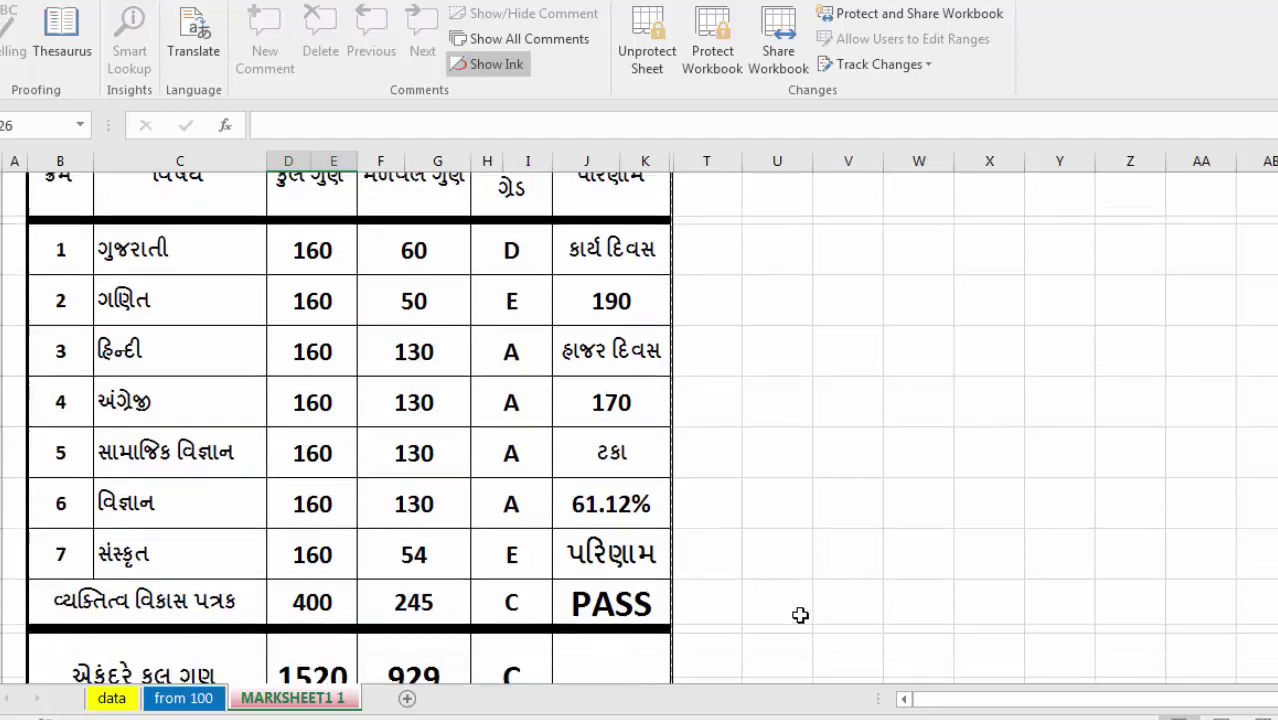
- Review the mark sheet down to its vacation and new term dates, and look over the class result on the data sheet
scroll(641, 586, "down", 2)
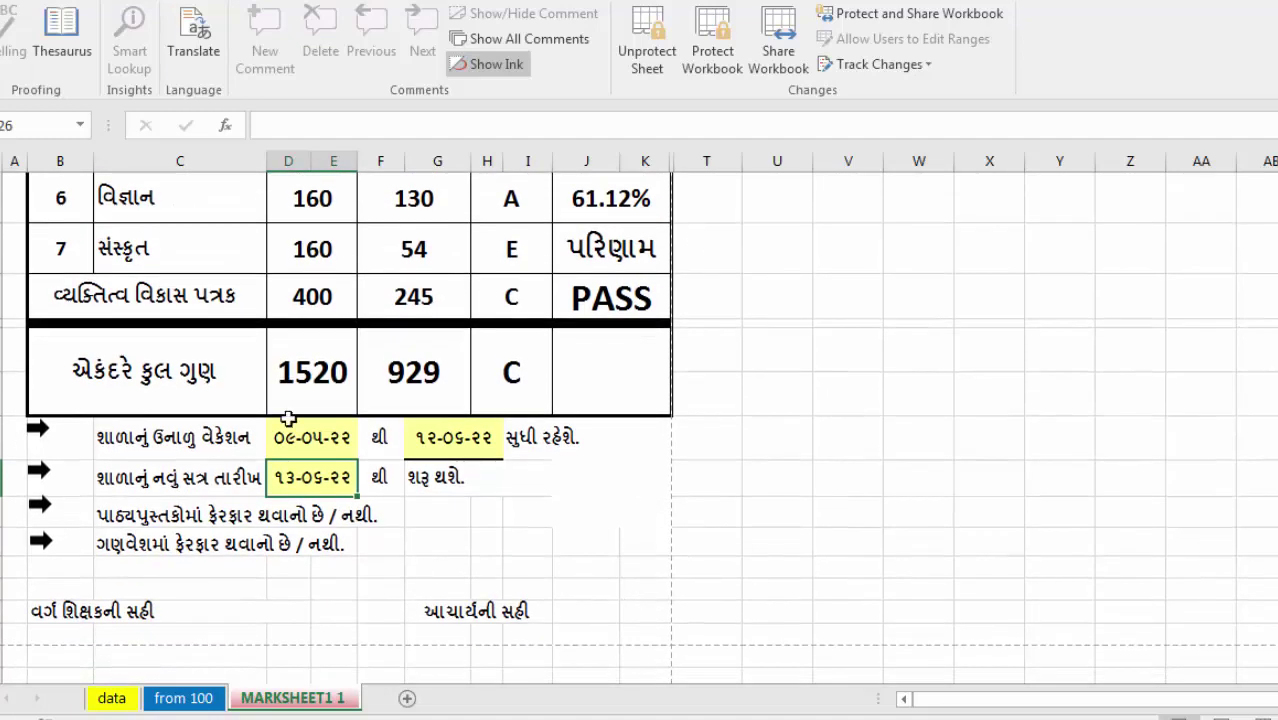
scroll(214, 340, "up", 5)
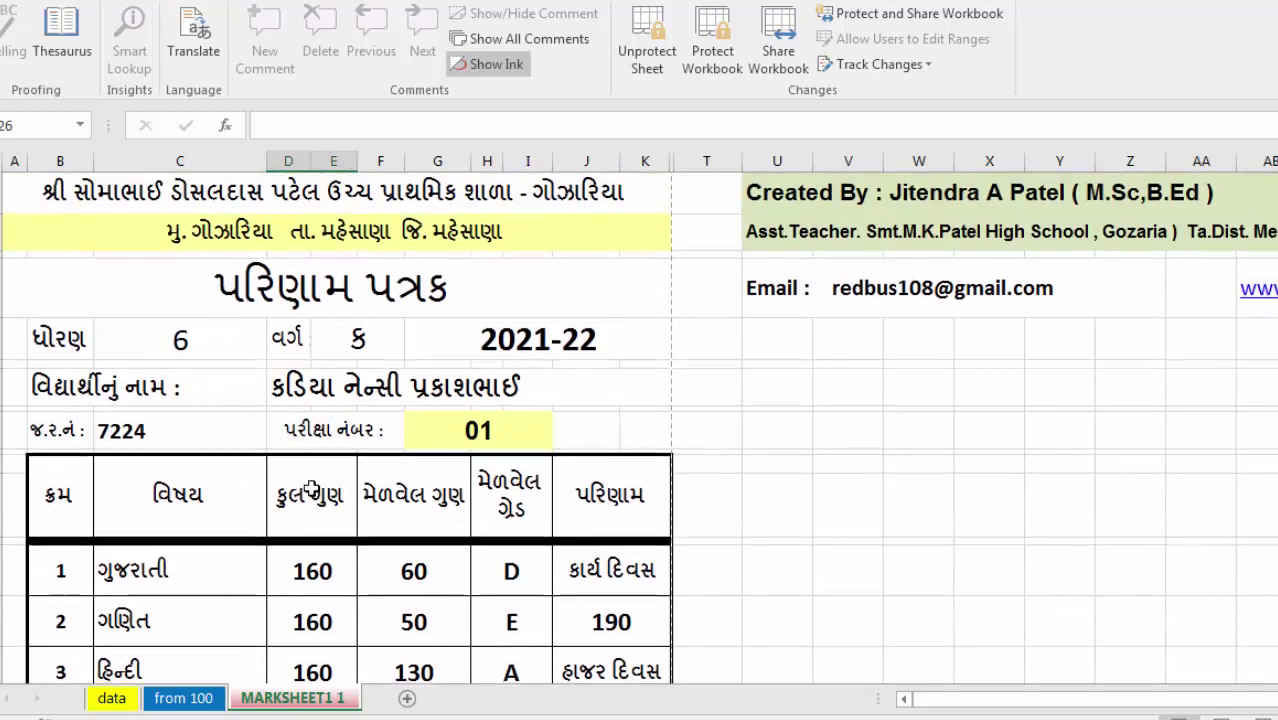
left_click(112, 698)
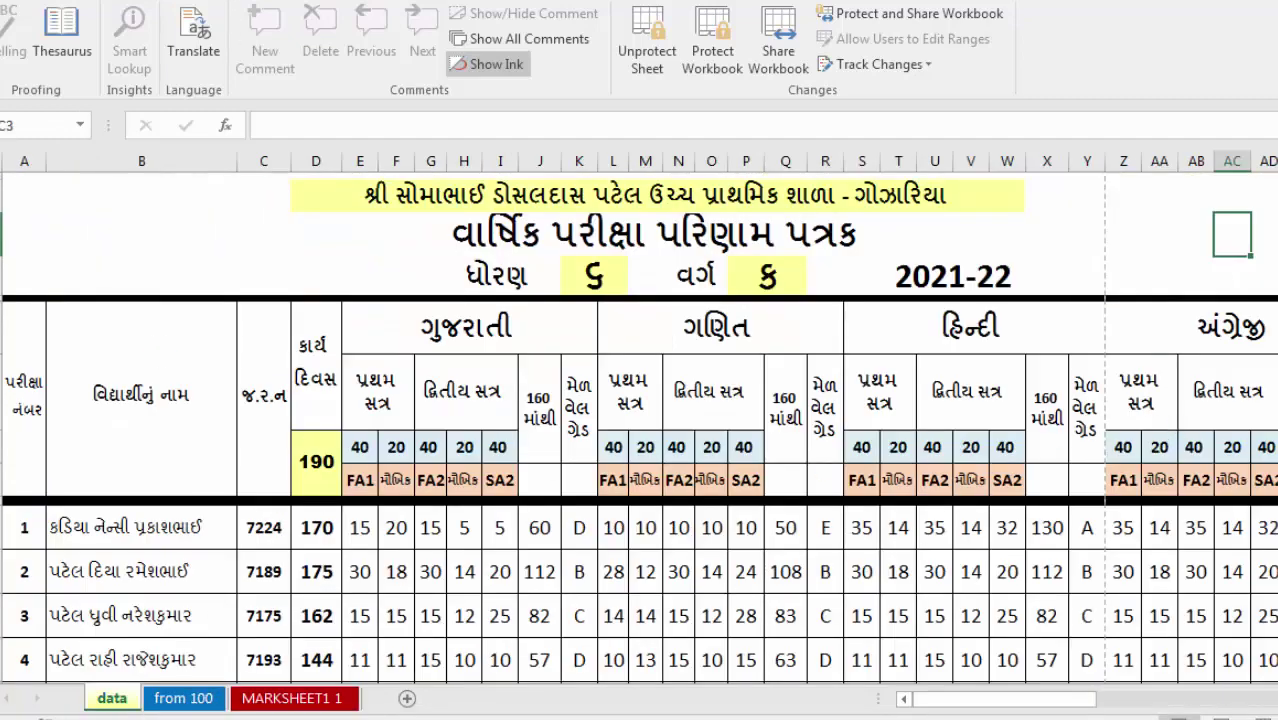
left_click(300, 700)
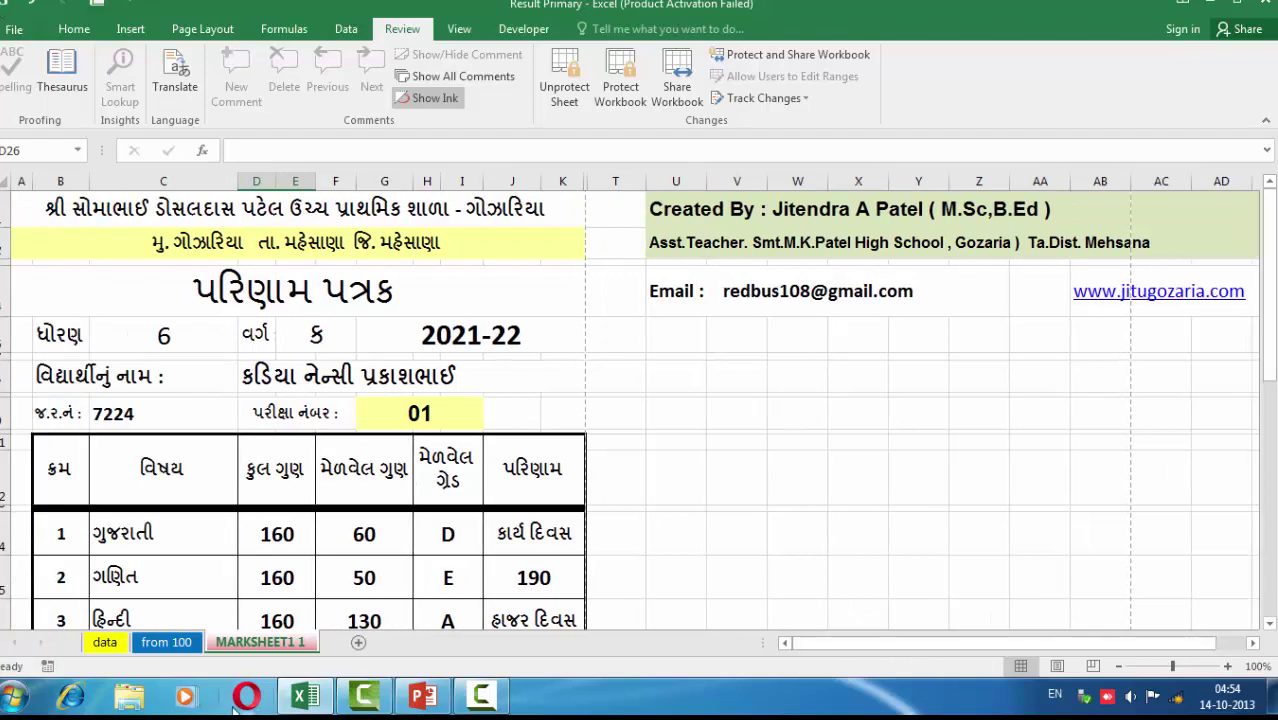
- Switch to PowerPoint to present the title slide for standards 6 to 8 full screen, and close the presentation
left_click(422, 697)
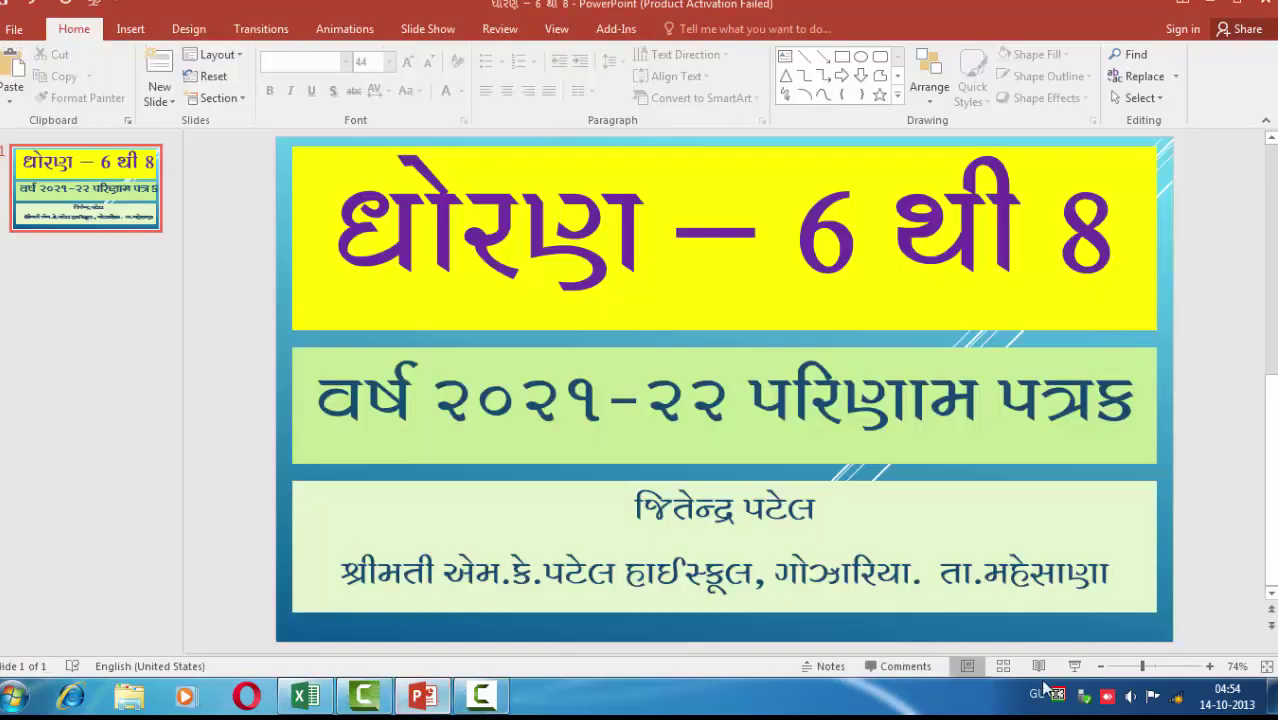
left_click(1073, 666)
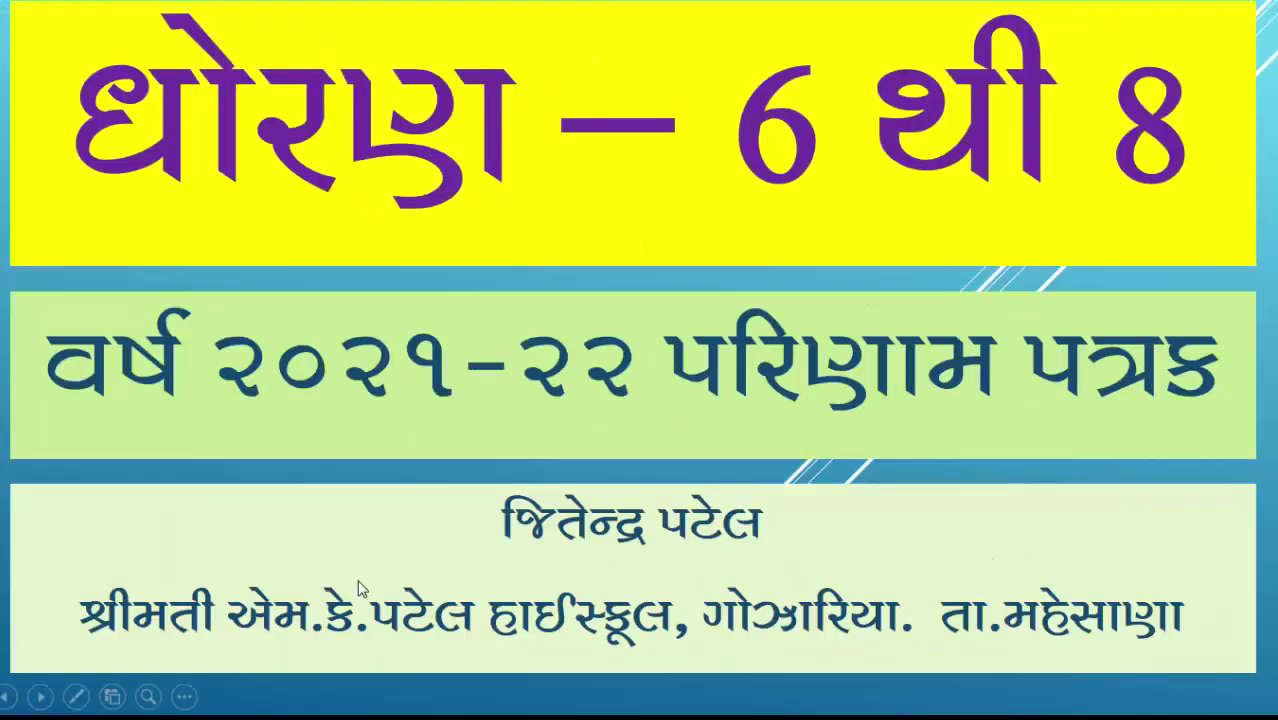
left_click(720, 490)
left_click(1033, 196)
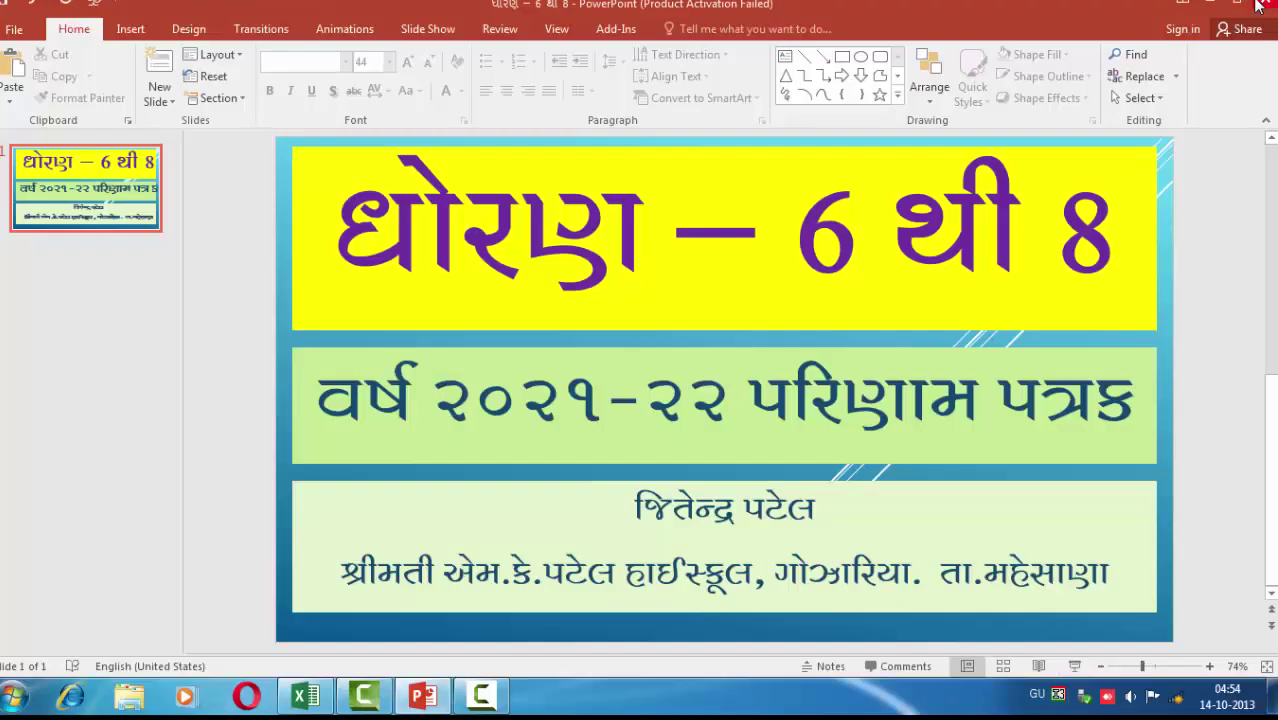
left_click(424, 696)
left_click(446, 692)
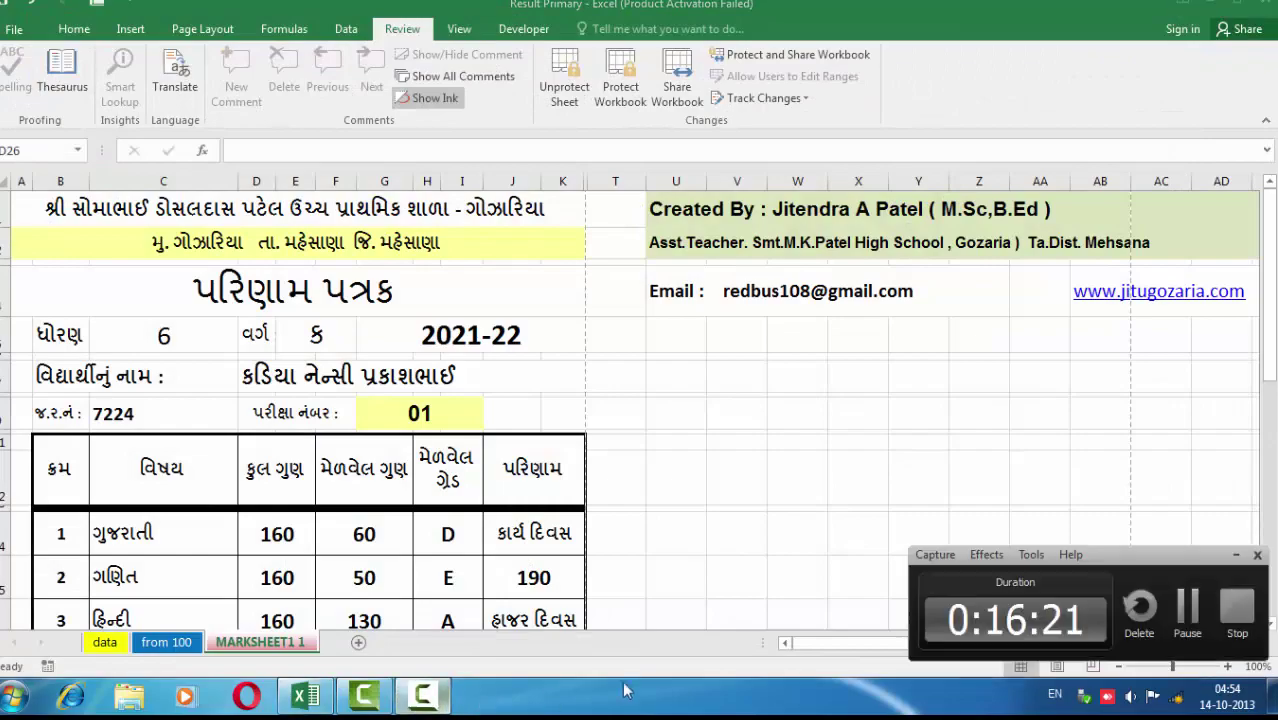